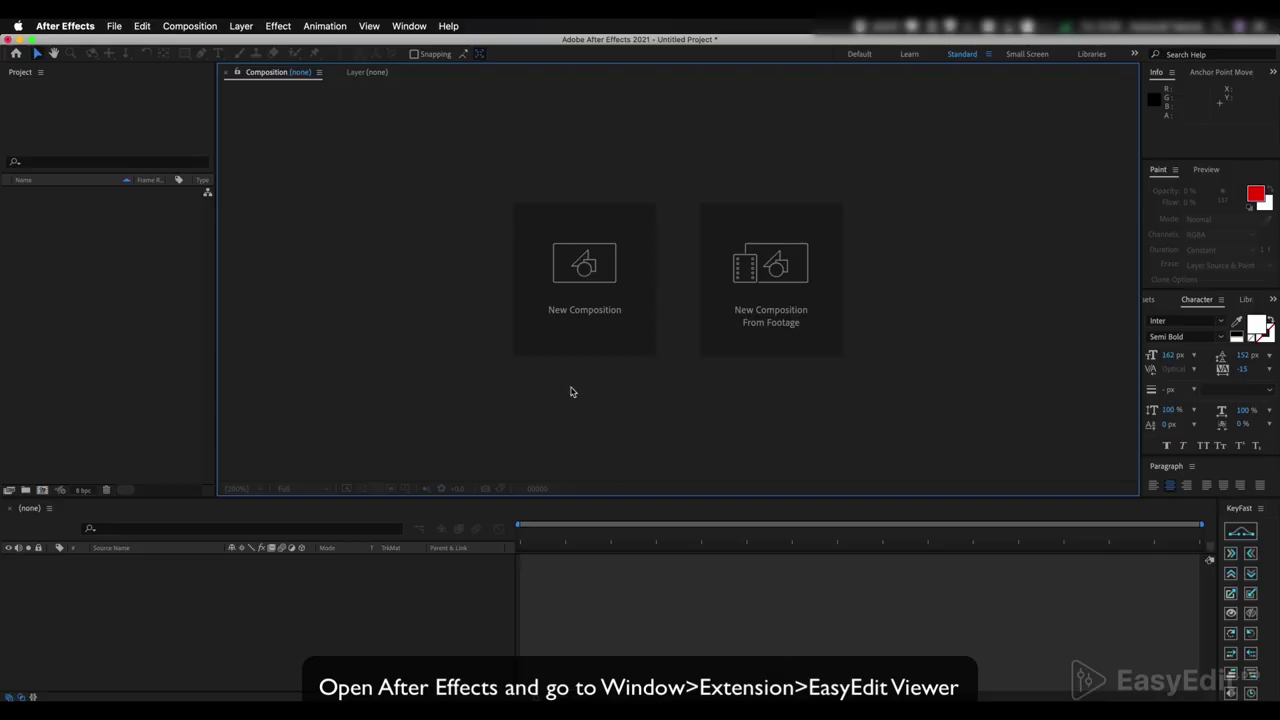
# - Open the EasyEdit Viewer extension from Window > Extensions
pyautogui.click(409, 28)
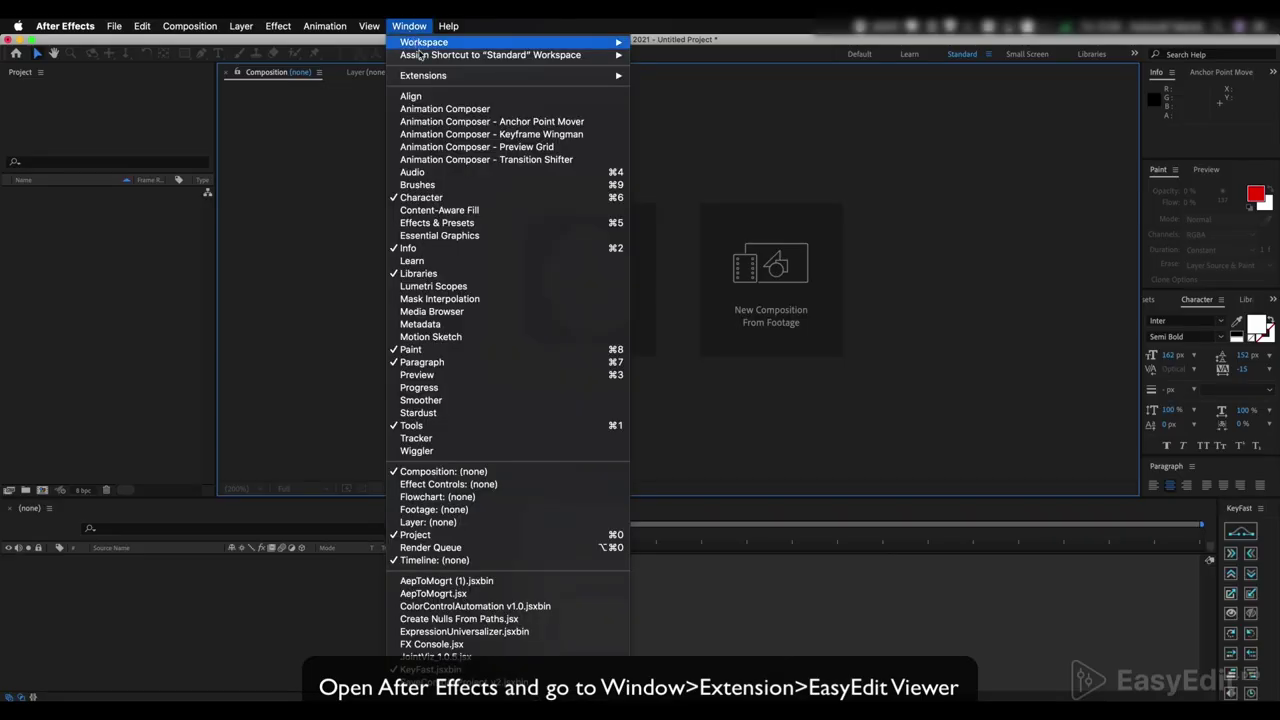
pyautogui.moveTo(459, 80)
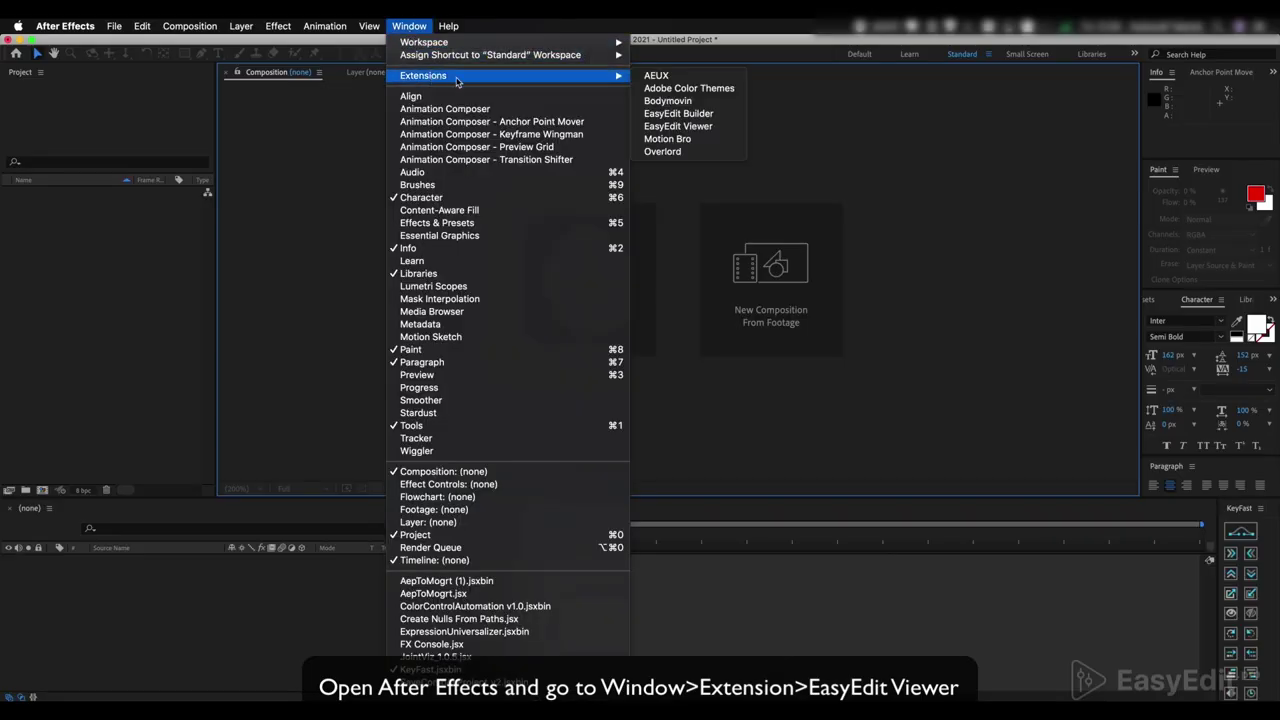
pyautogui.click(679, 127)
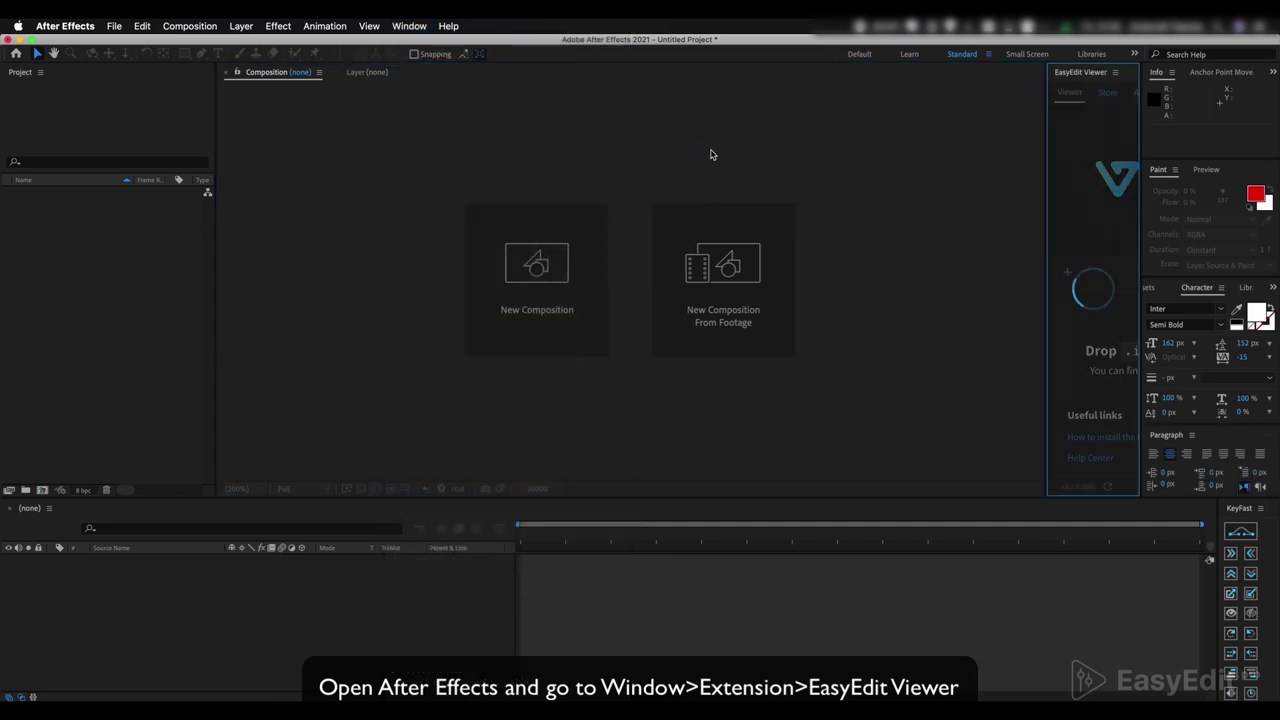
# - Widen EasyEdit Viewer and load the .install.ev file from 03_For_After_Effects into it
pyautogui.moveTo(1046, 193); pyautogui.dragTo(795, 212)
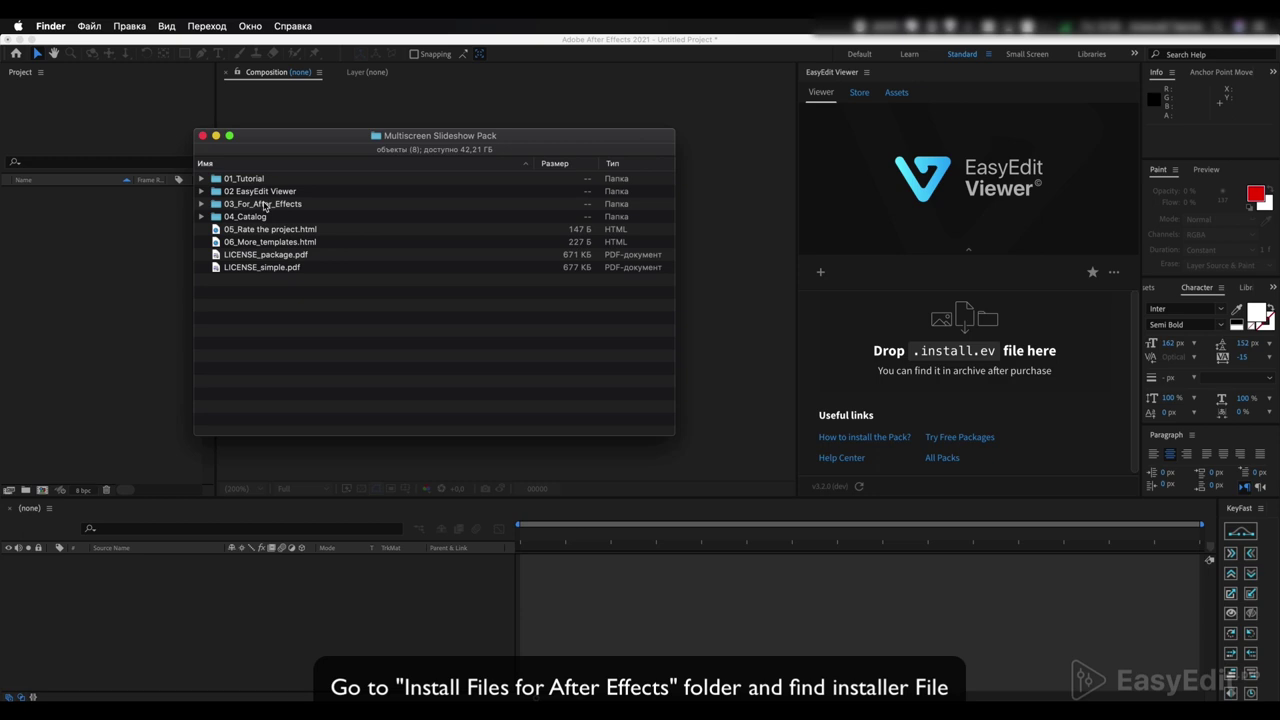
pyautogui.doubleClick(265, 204)
pyautogui.click(281, 207)
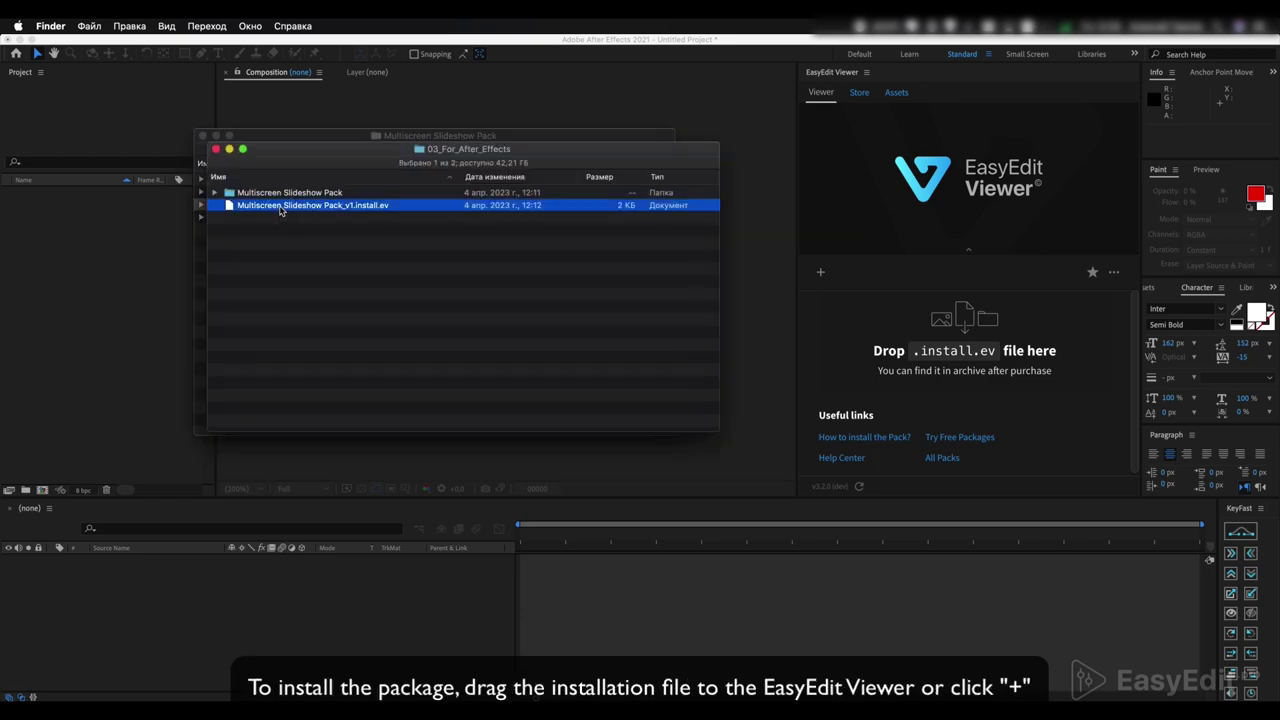
pyautogui.moveTo(310, 209); pyautogui.dragTo(990, 337)
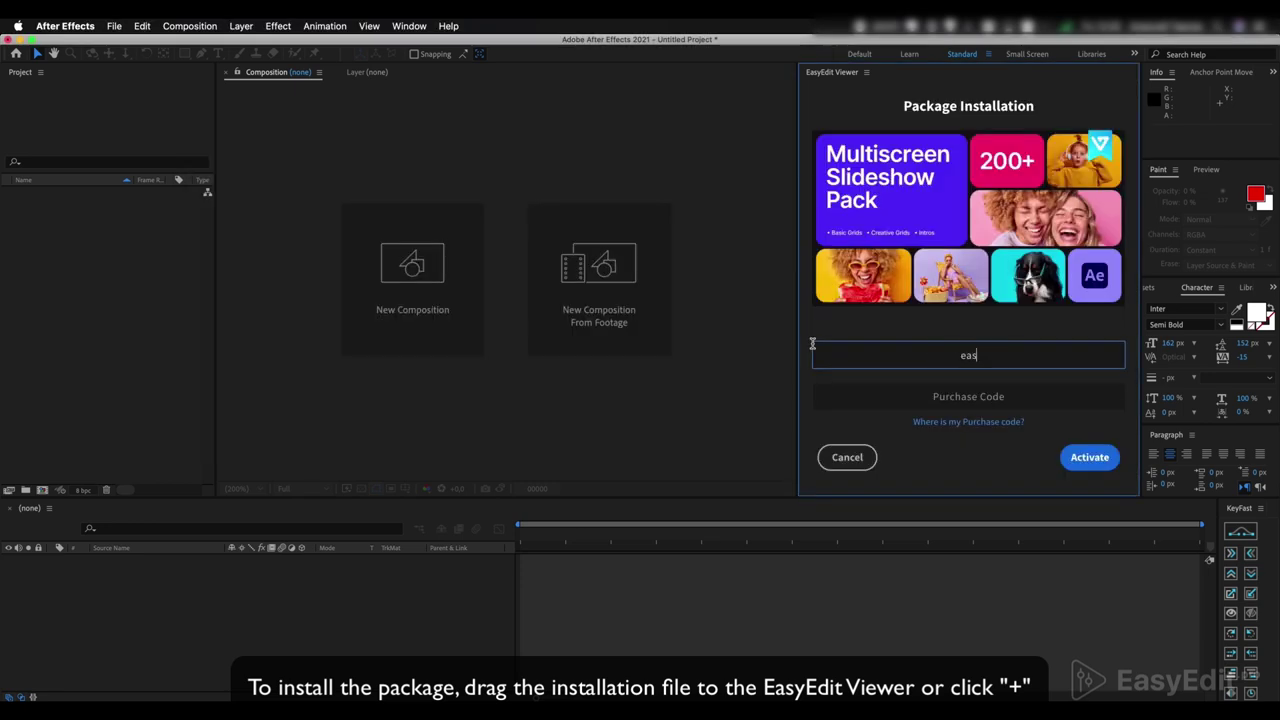
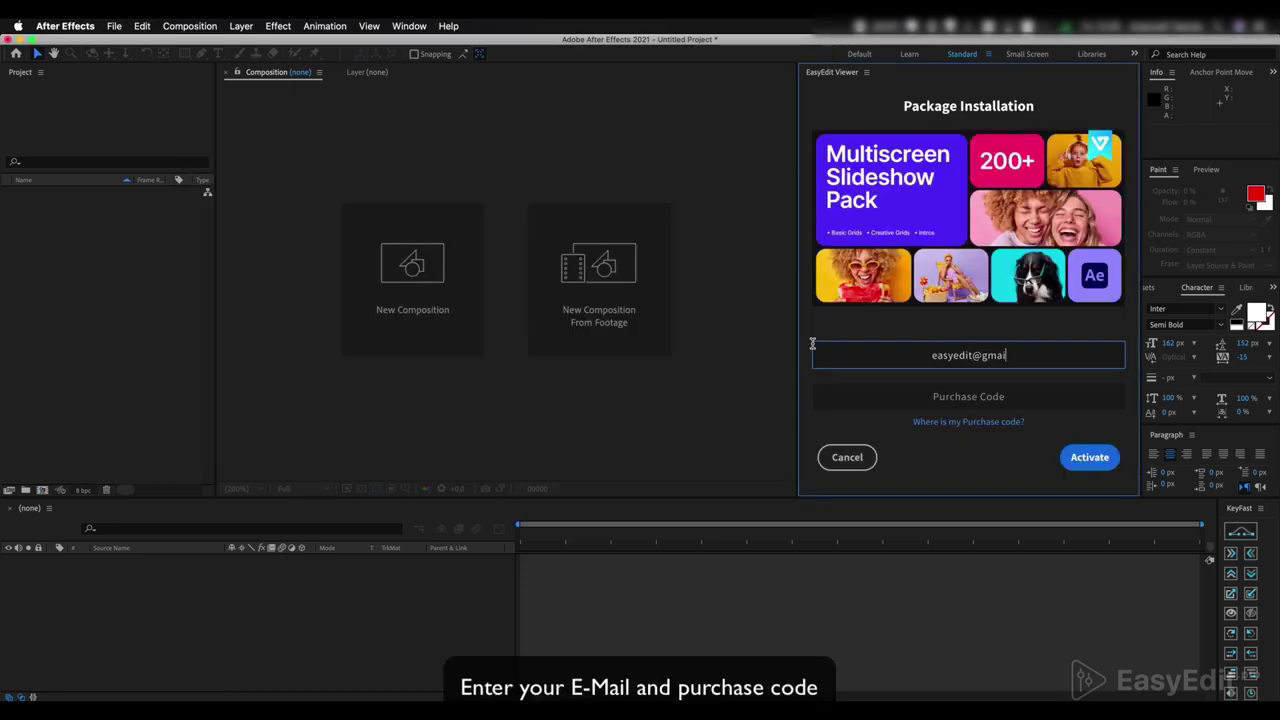
# - Enter the account e-mail and the purchase code, then activate the pack
pyautogui.click(985, 395)
pyautogui.press('super+v')
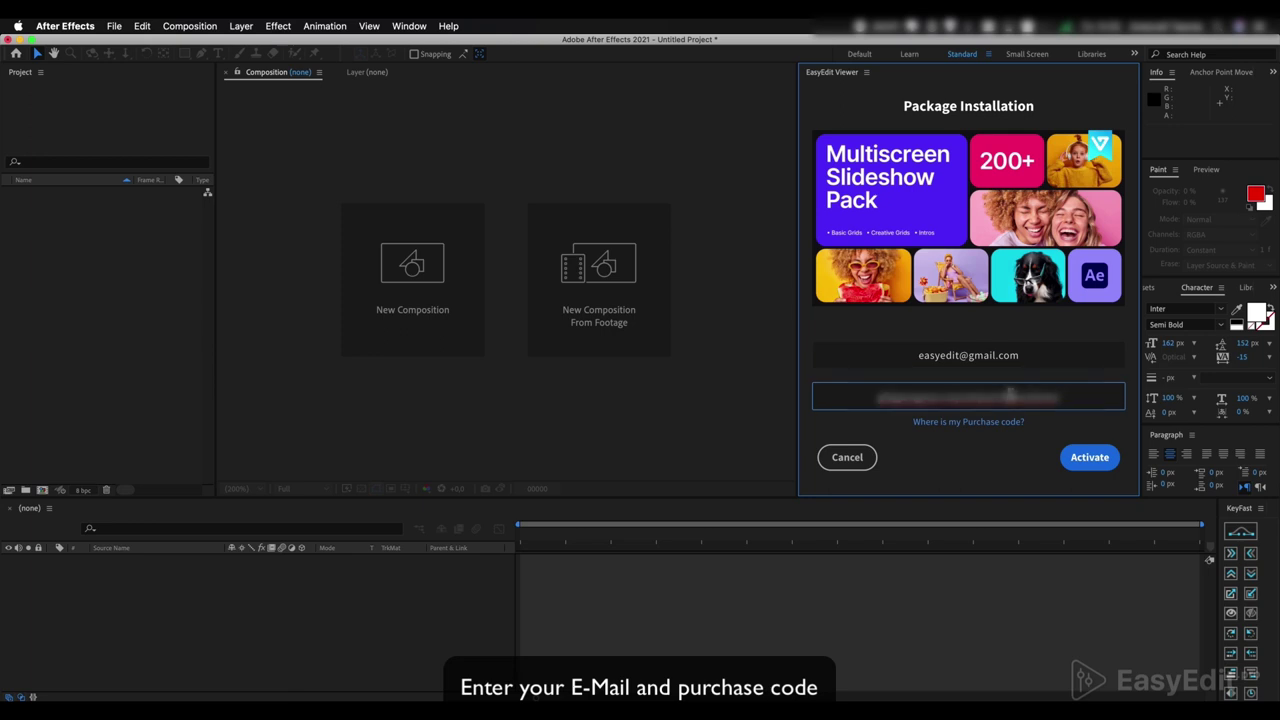
pyautogui.click(1087, 456)
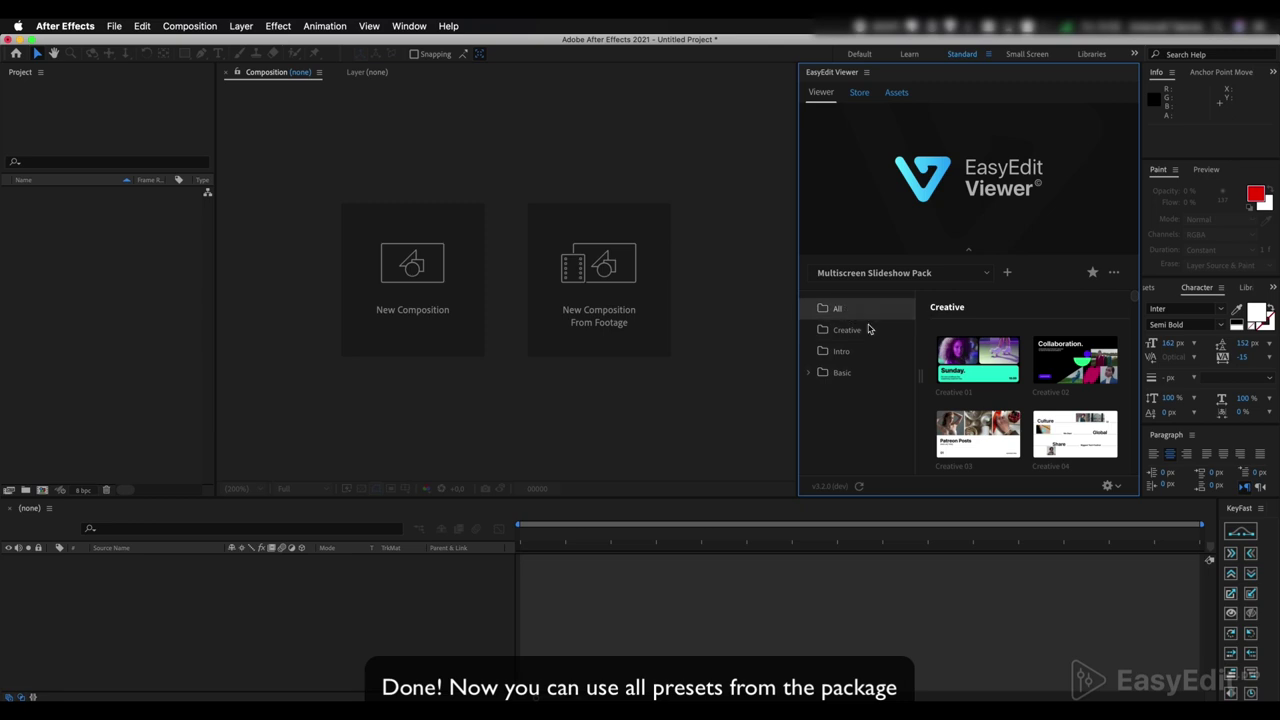
# - Widen the preset grid to three columns and preview the first presets
pyautogui.moveTo(800, 399); pyautogui.dragTo(714, 392)
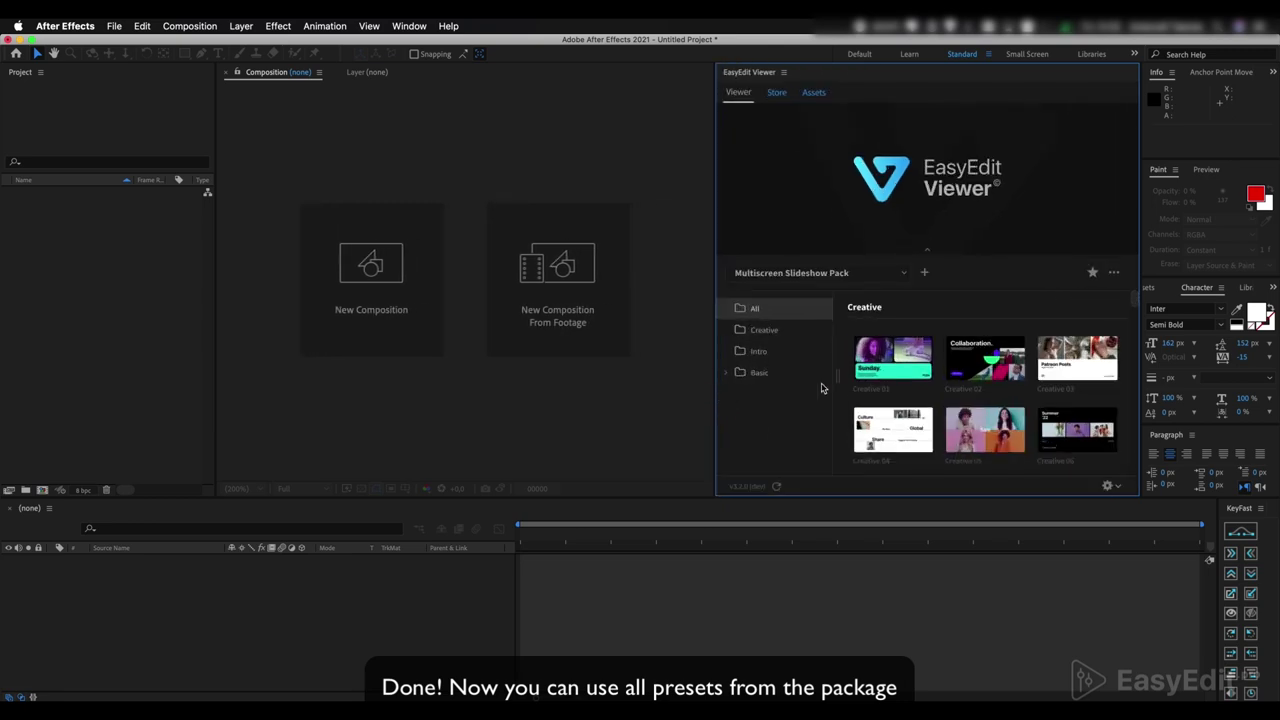
pyautogui.scroll(-5, 847, 378)
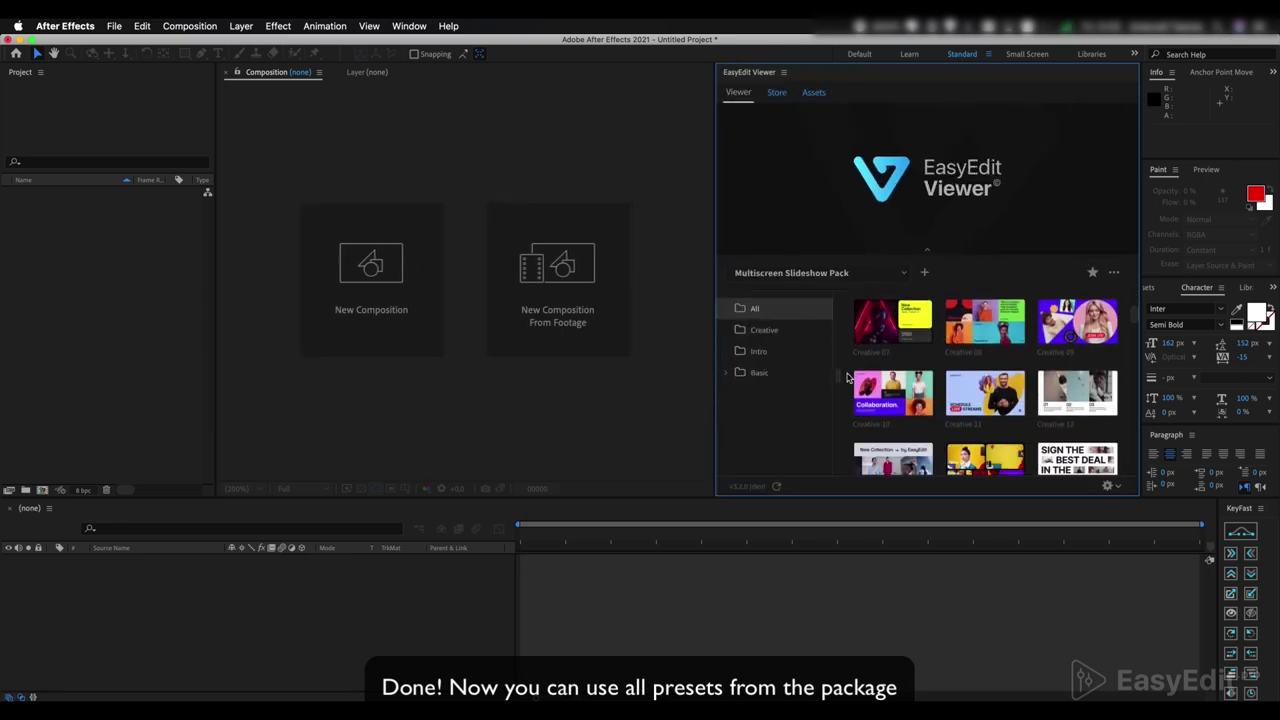
pyautogui.moveTo(955, 382)
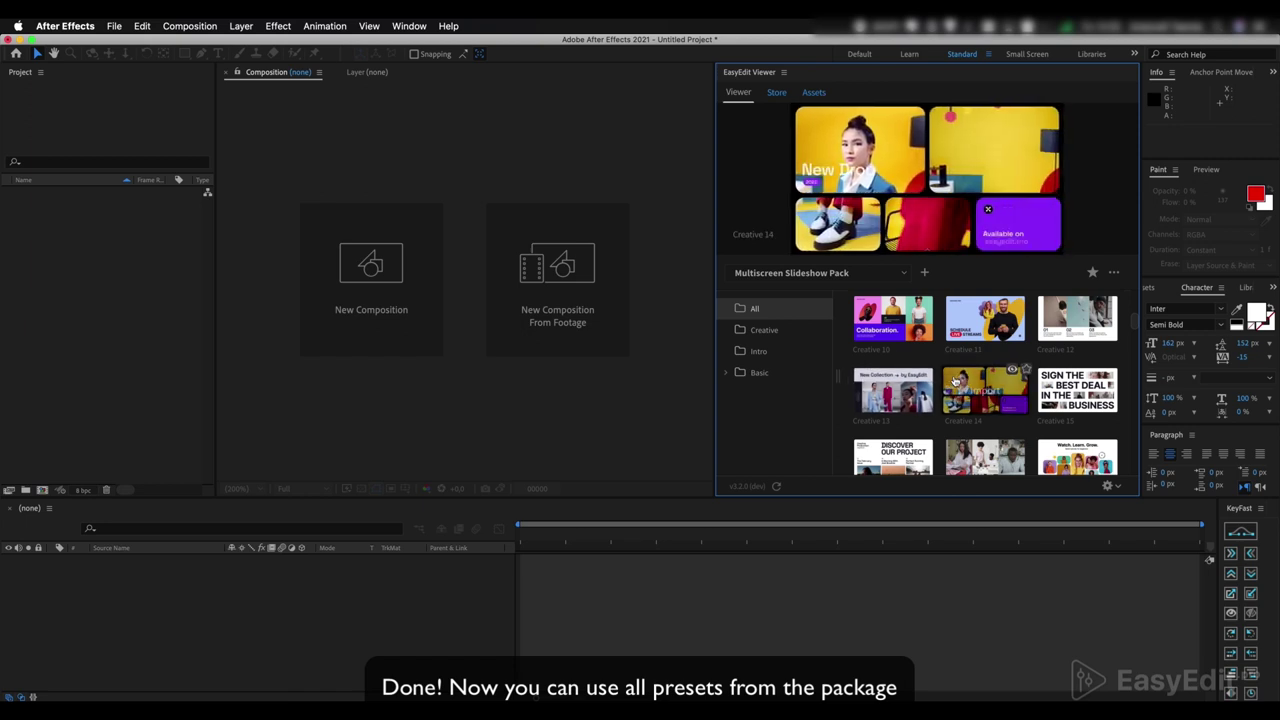
pyautogui.scroll(-10, 875, 385)
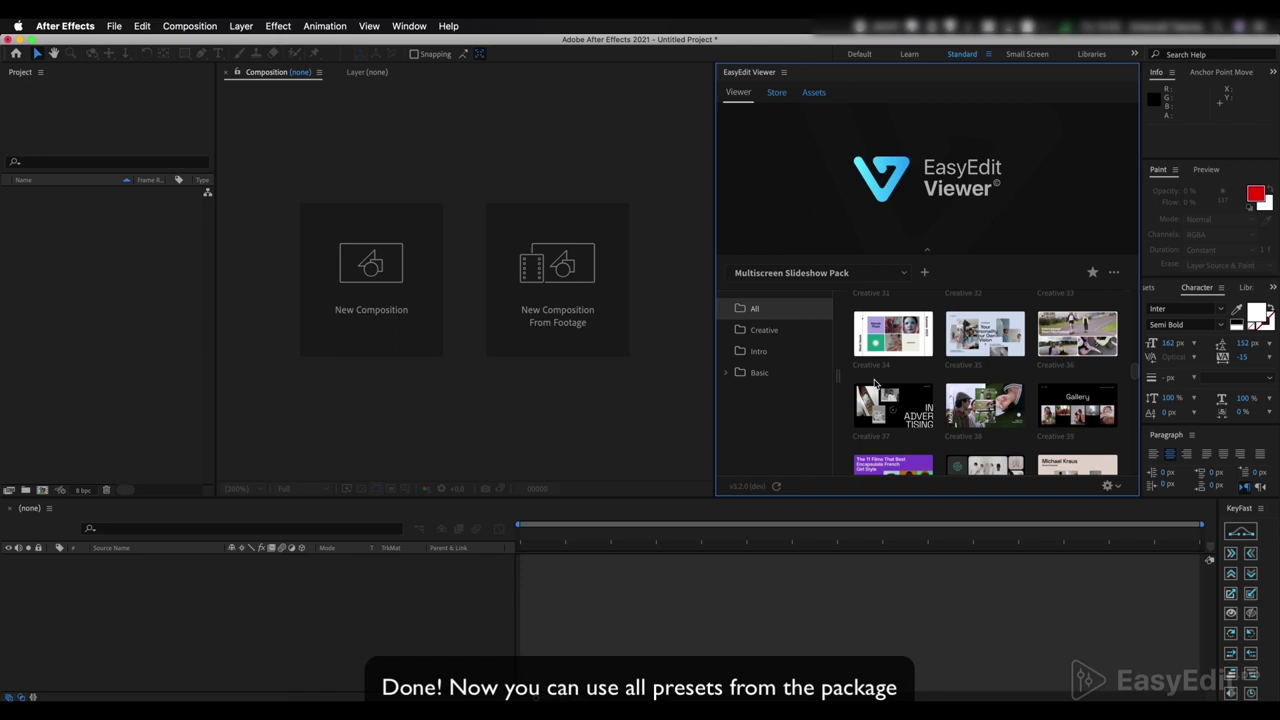
pyautogui.scroll(-5, 875, 385)
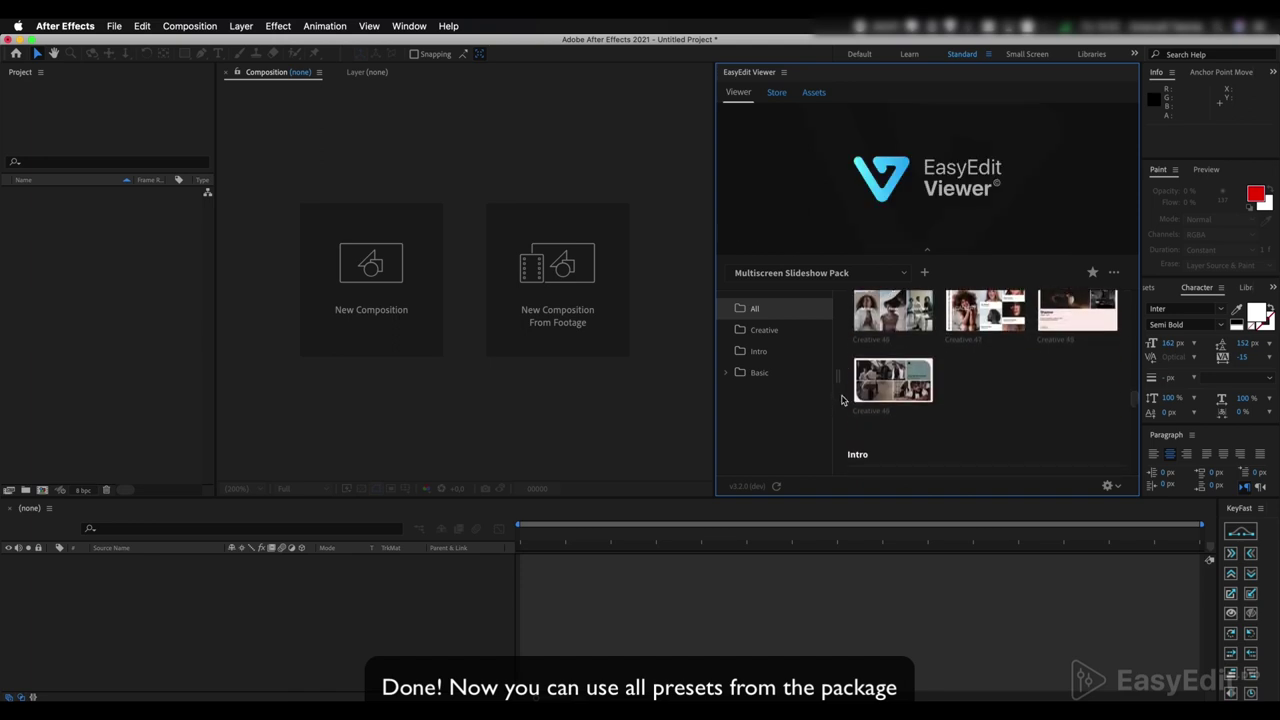
pyautogui.scroll(-6, 842, 400)
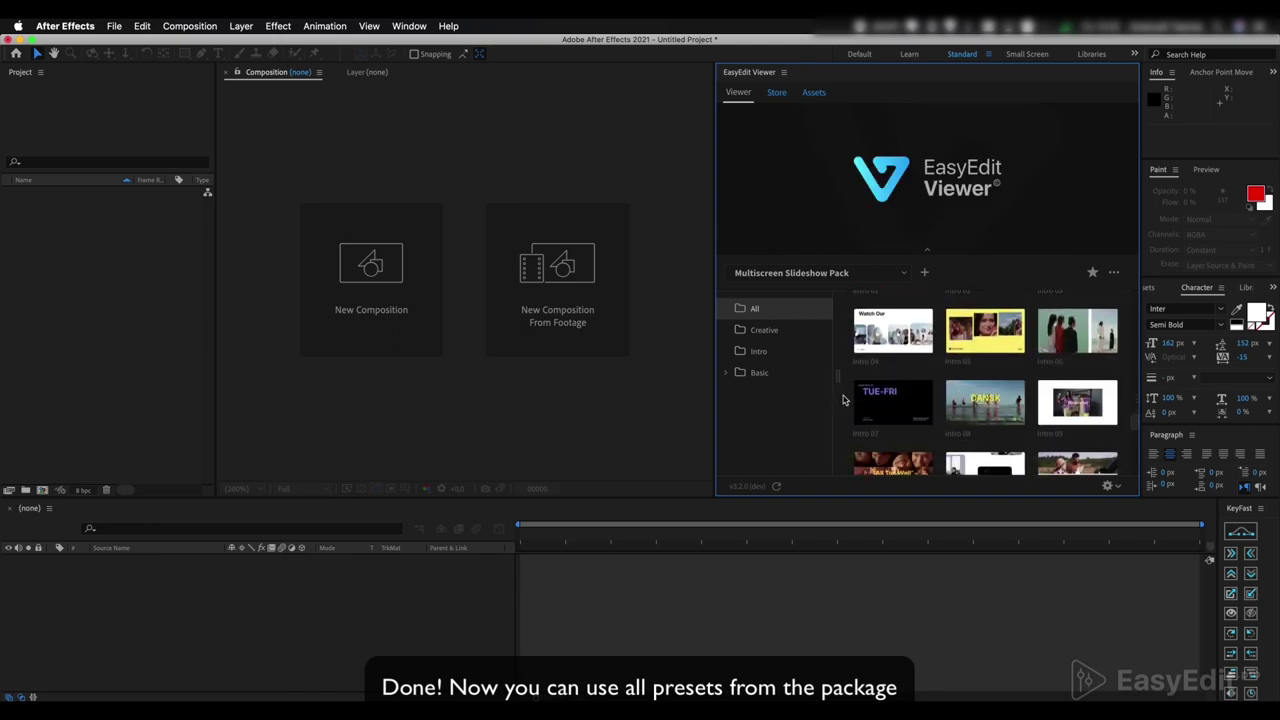
pyautogui.moveTo(884, 338)
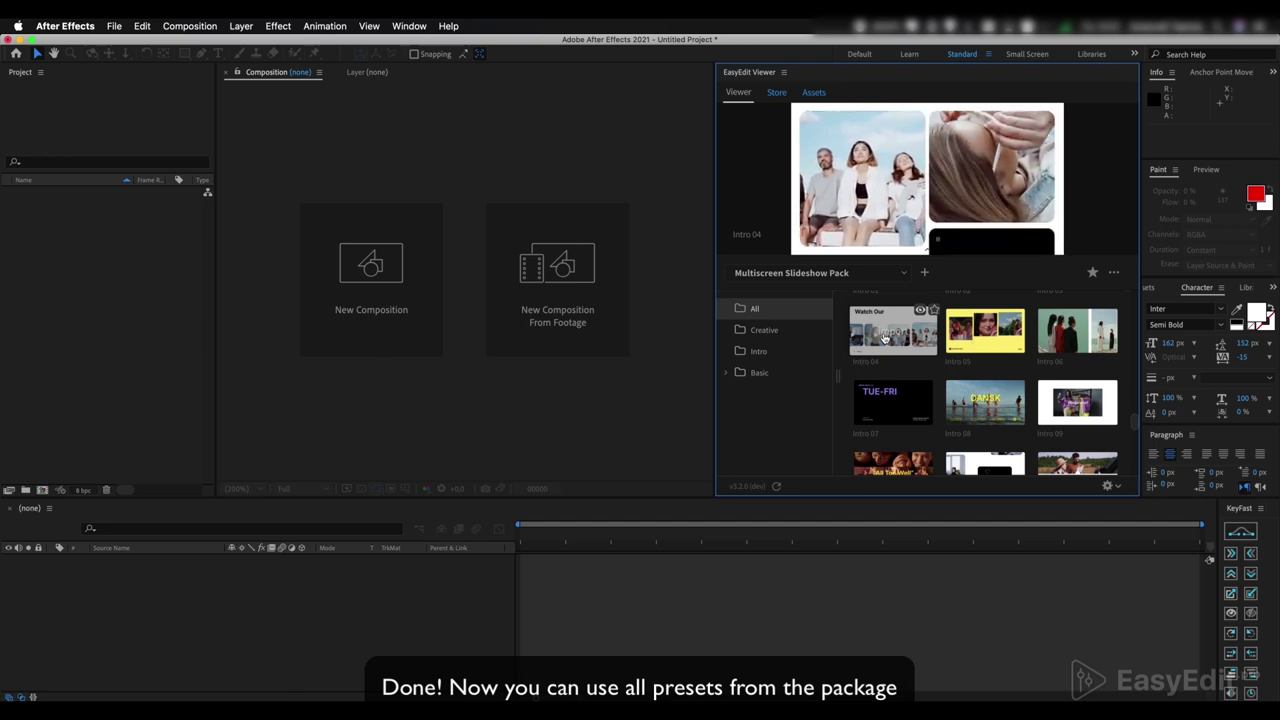
# - Scroll further through the pack's presets, previewing thumbnails down to the Basic ones
pyautogui.scroll(-3, 884, 338)
pyautogui.scroll(-10, 878, 340)
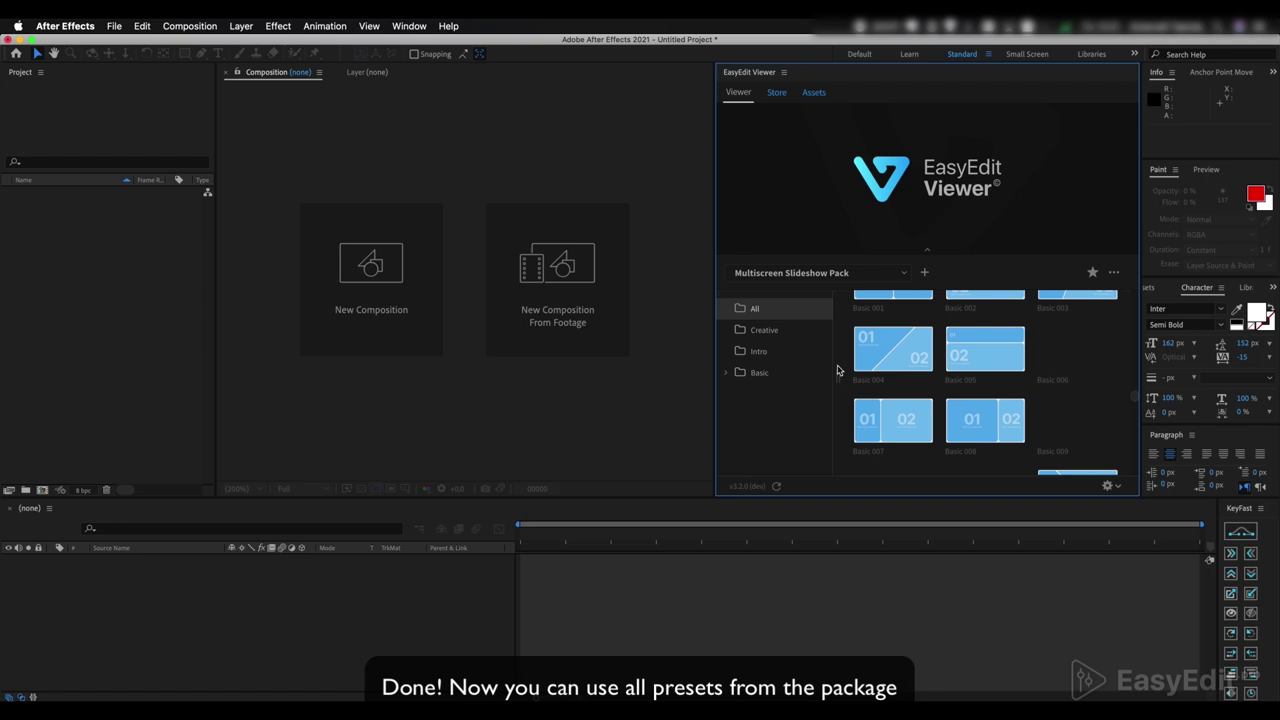
pyautogui.scroll(-5, 838, 371)
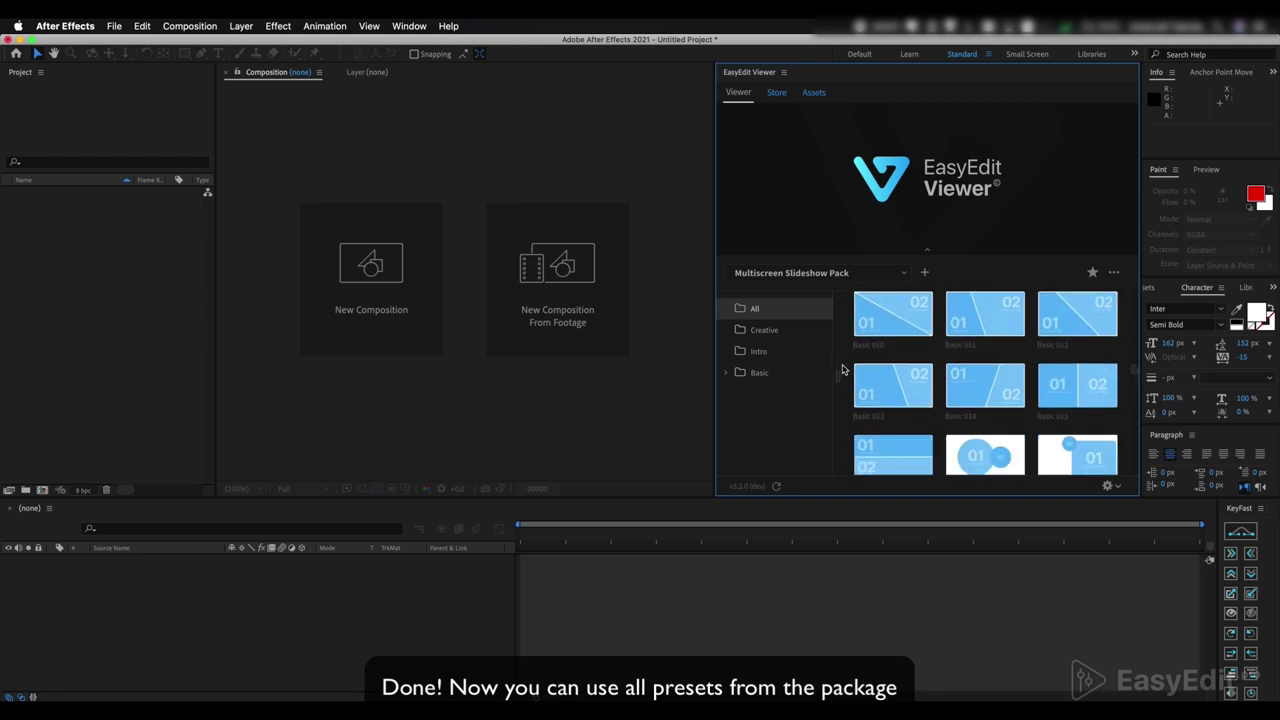
pyautogui.scroll(-4, 845, 370)
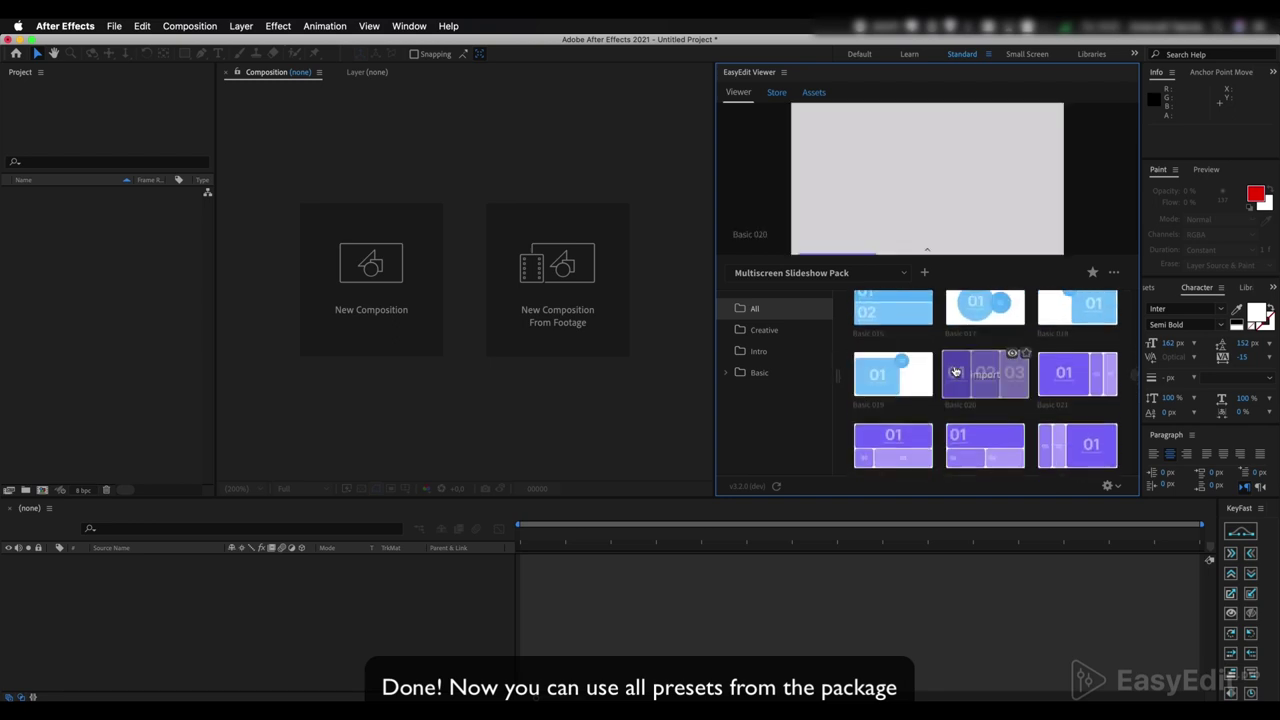
pyautogui.scroll(-5, 955, 372)
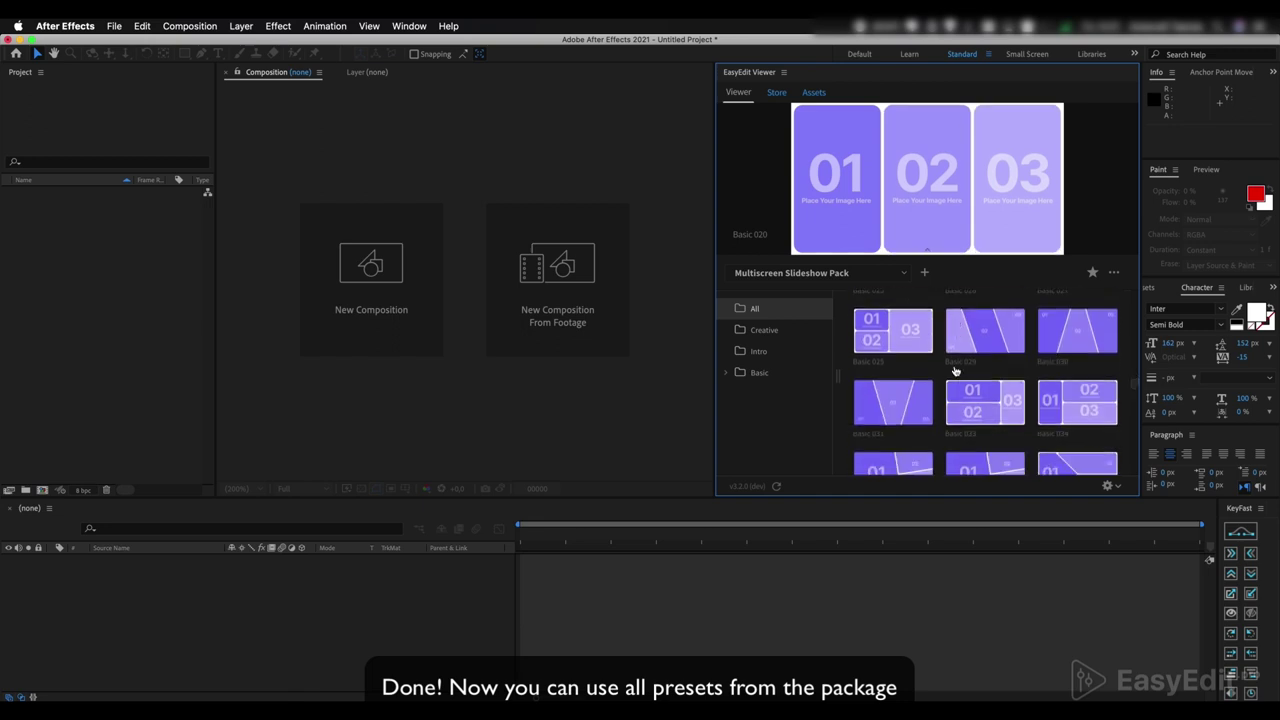
pyautogui.scroll(-10, 955, 372)
pyautogui.moveTo(868, 381)
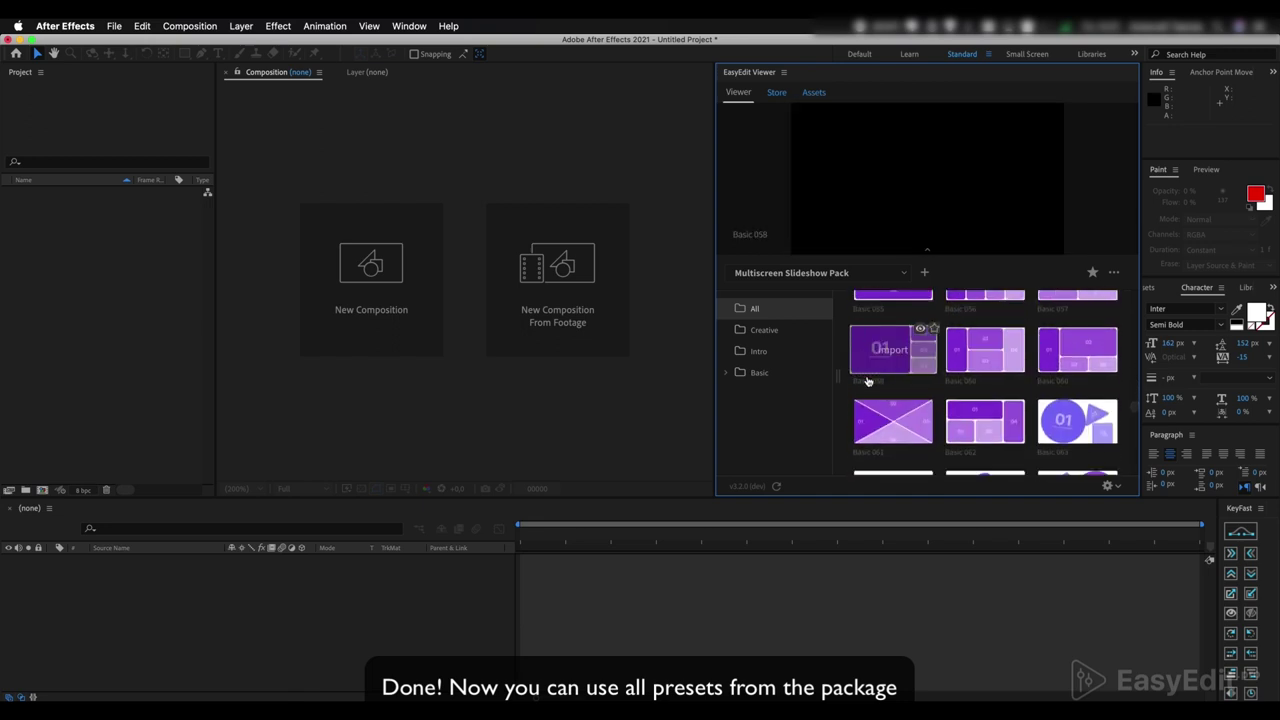
pyautogui.scroll(-15, 846, 385)
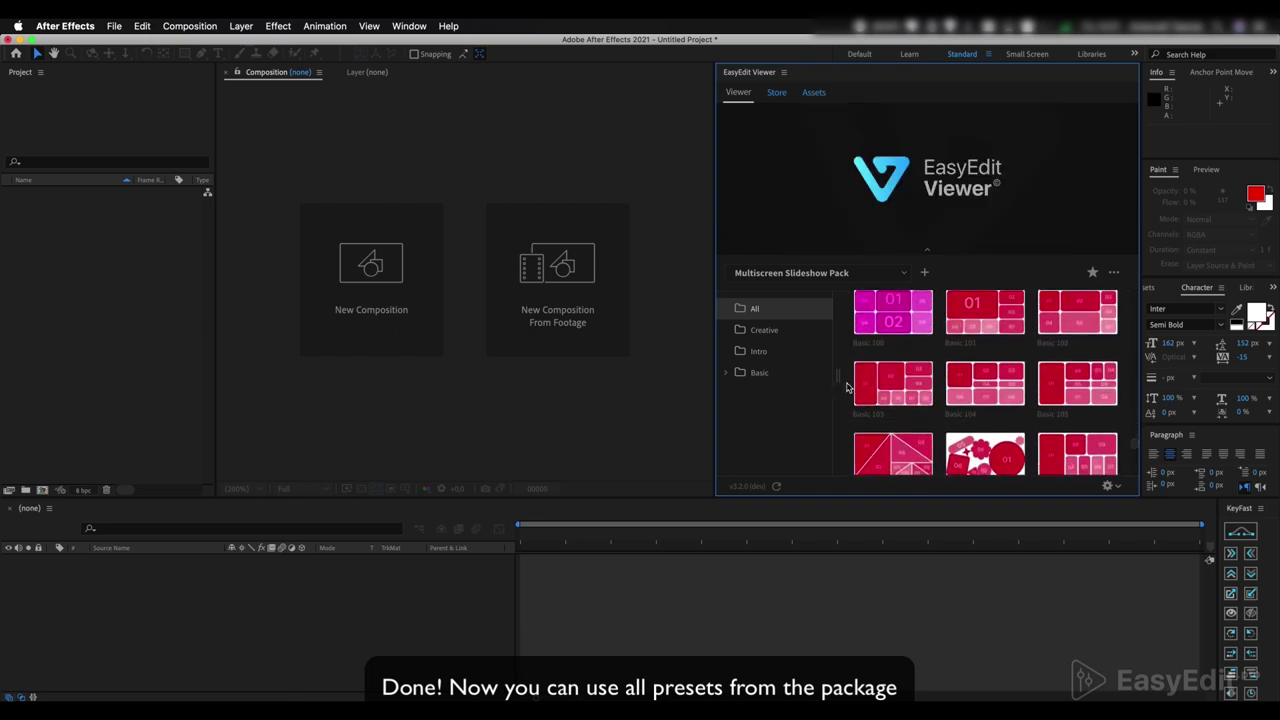
pyautogui.scroll(-15, 846, 387)
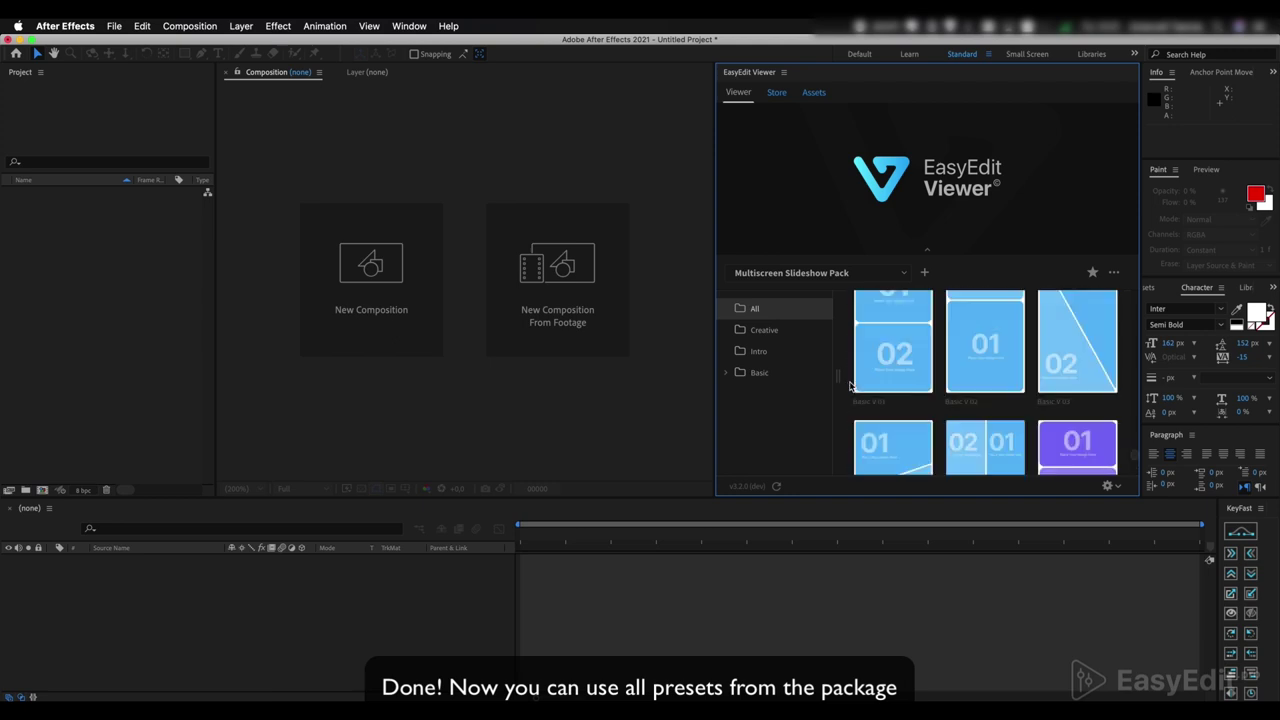
pyautogui.scroll(-6, 850, 386)
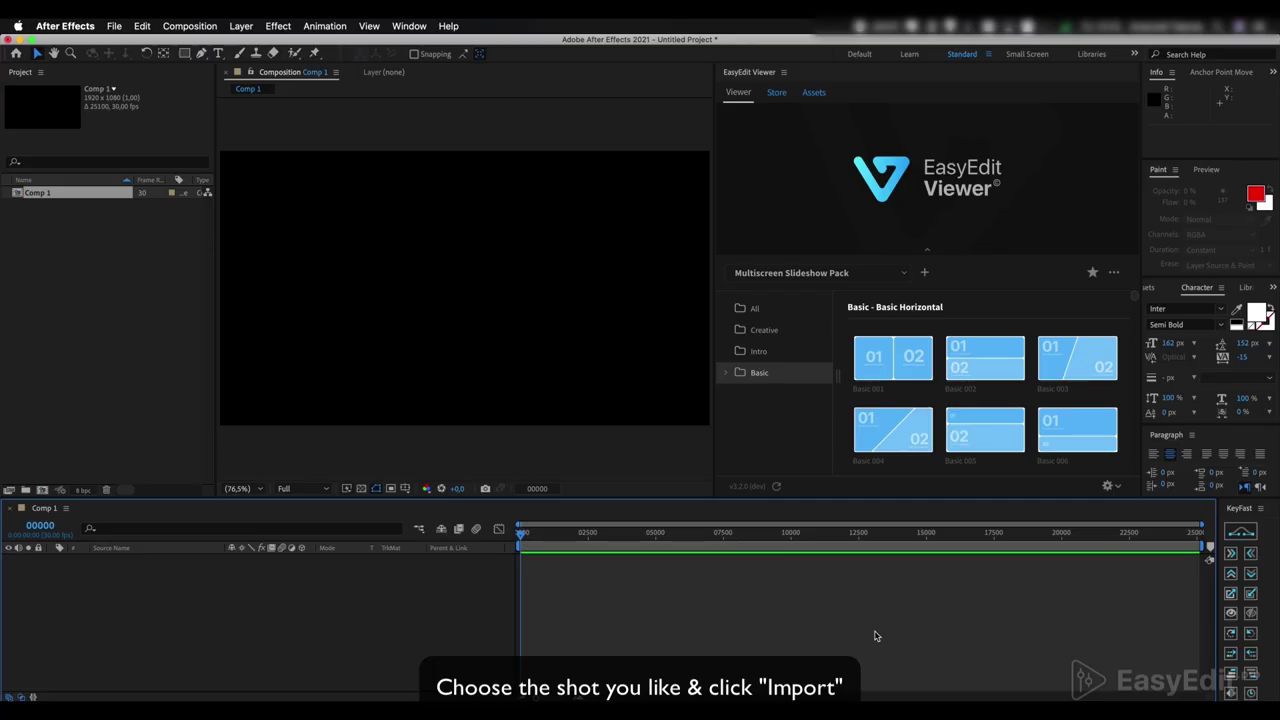
# - Scroll down to the Basic 023 preset and import it into Comp 1
pyautogui.moveTo(890, 358)
pyautogui.scroll(-3, 849, 409)
pyautogui.scroll(-8, 842, 410)
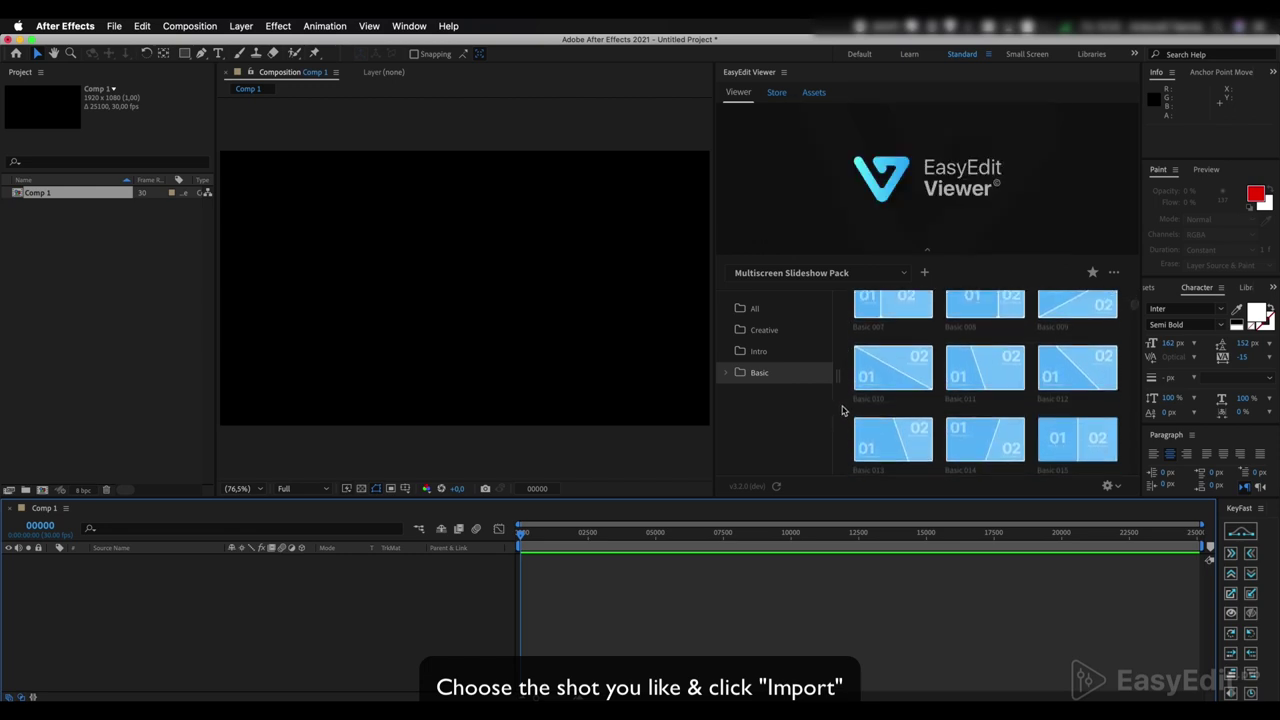
pyautogui.scroll(-1, 842, 410)
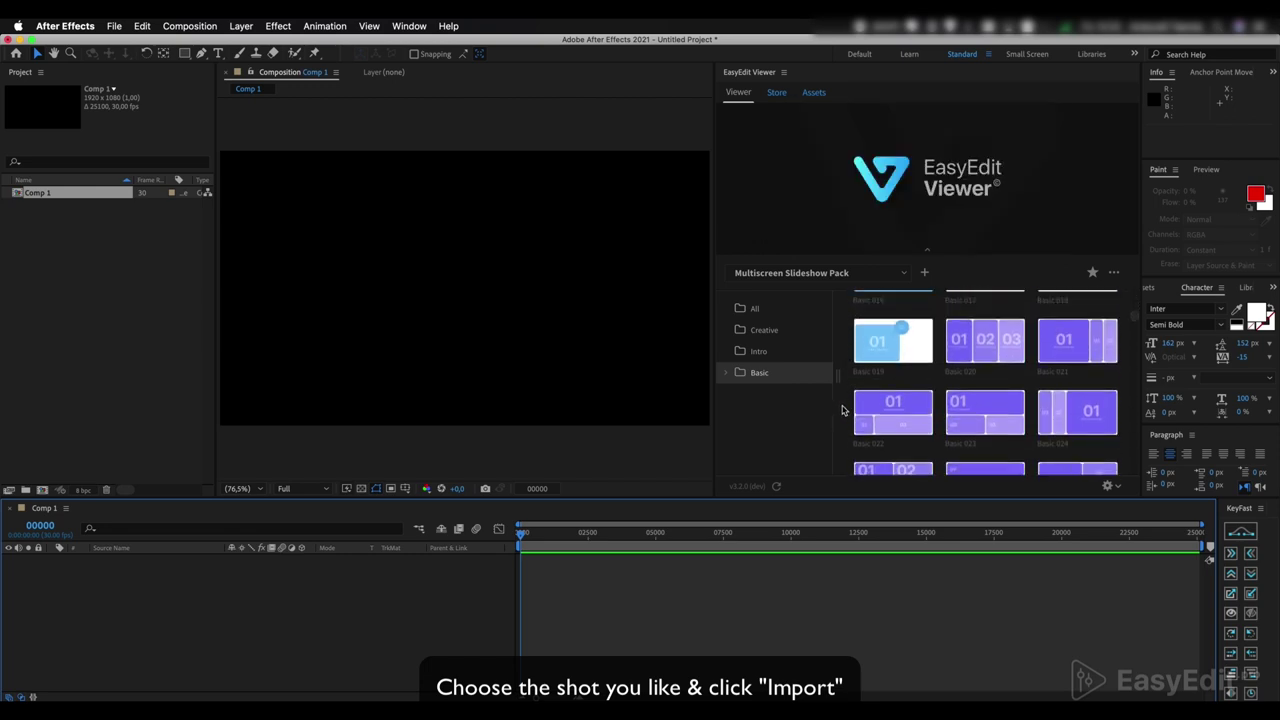
pyautogui.scroll(-2, 842, 410)
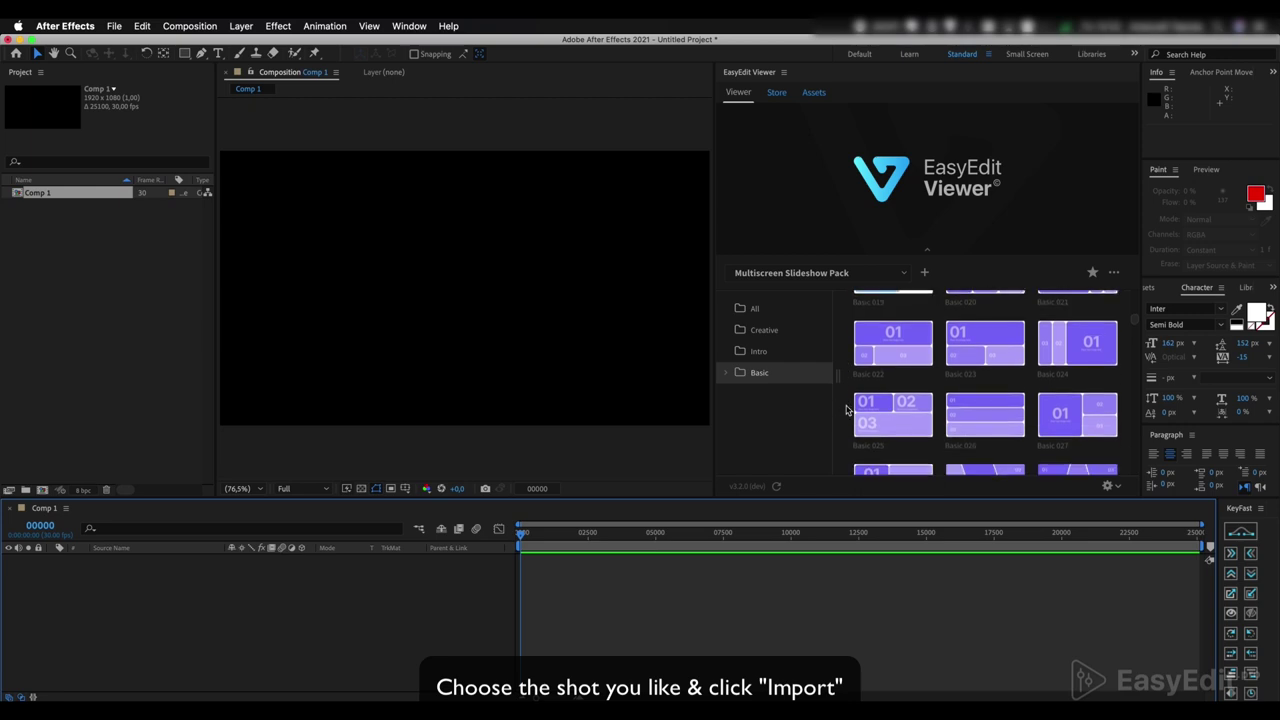
pyautogui.moveTo(968, 348)
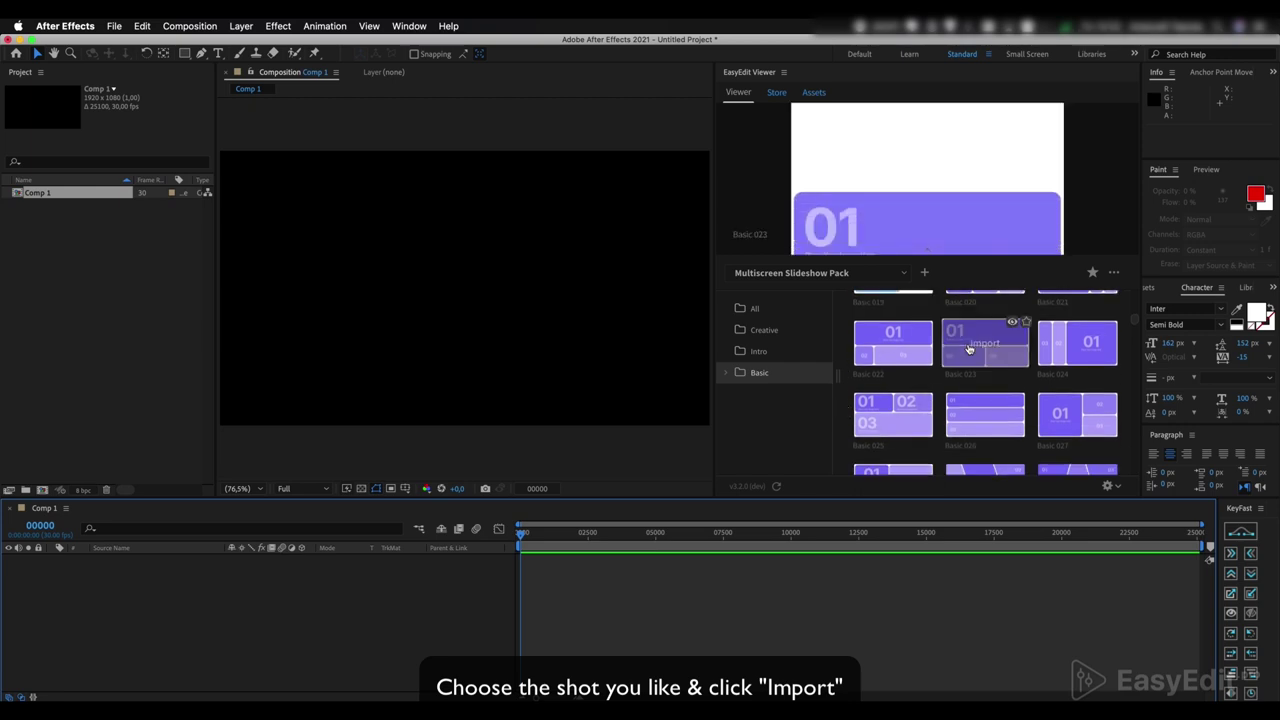
pyautogui.click(968, 348)
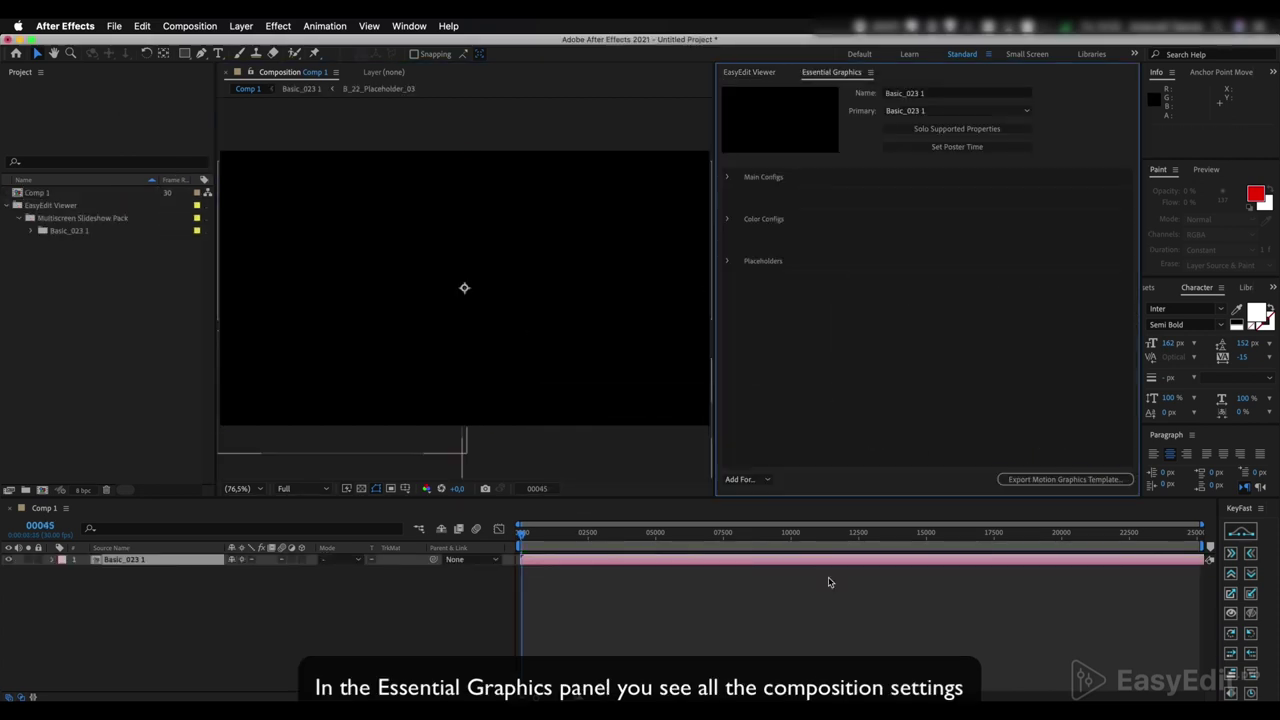
# - Preview the Basic 023 animation, then inspect its Main Configs and Placeholders settings
pyautogui.press('space')
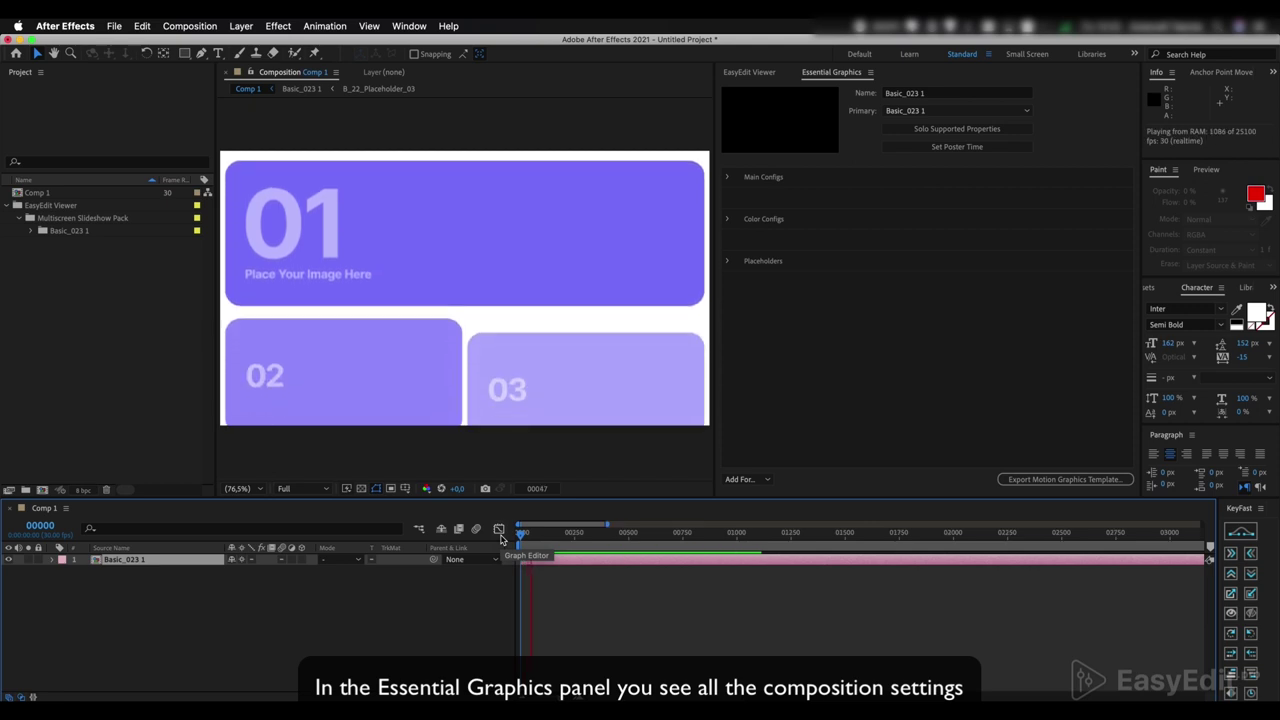
pyautogui.press('space')
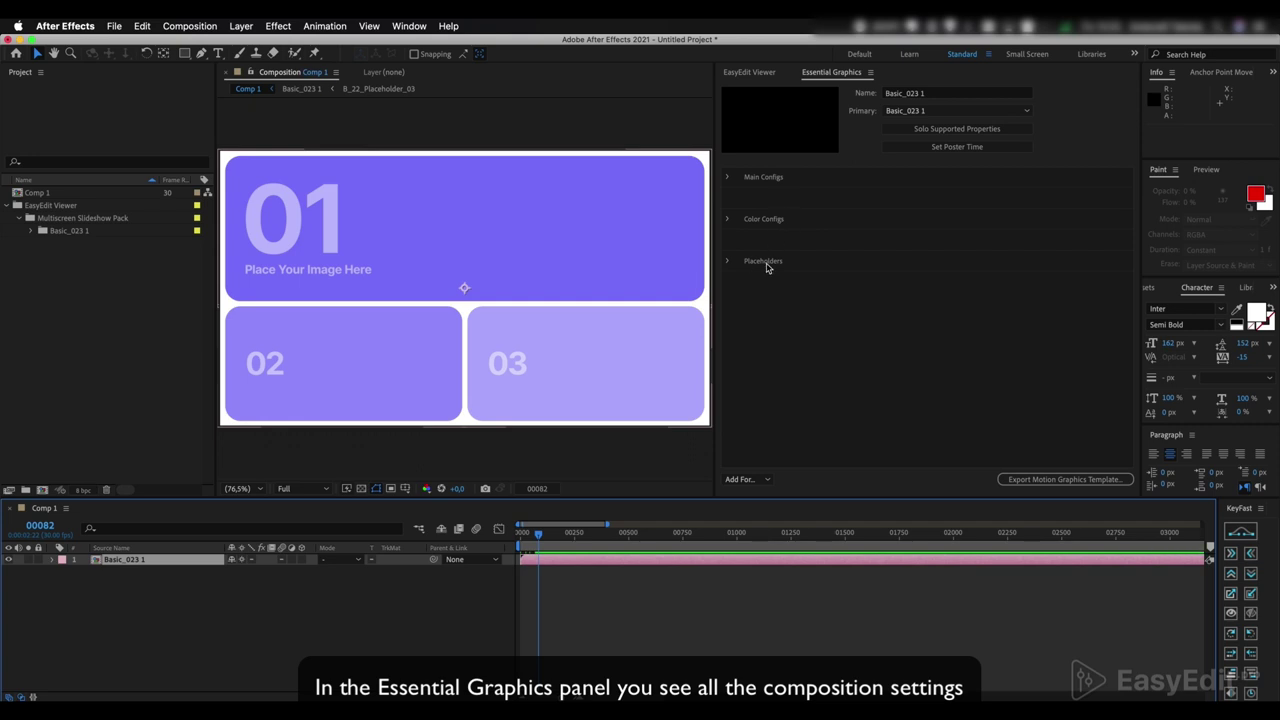
pyautogui.click(727, 178)
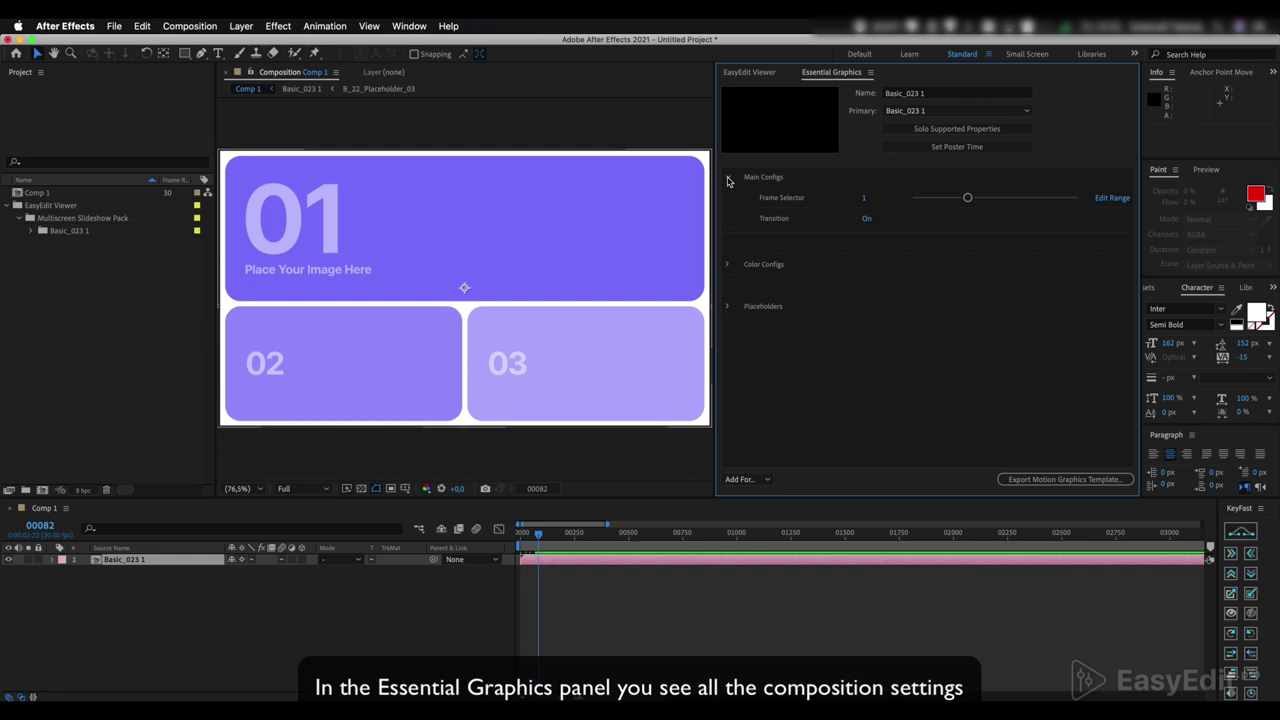
pyautogui.click(727, 178)
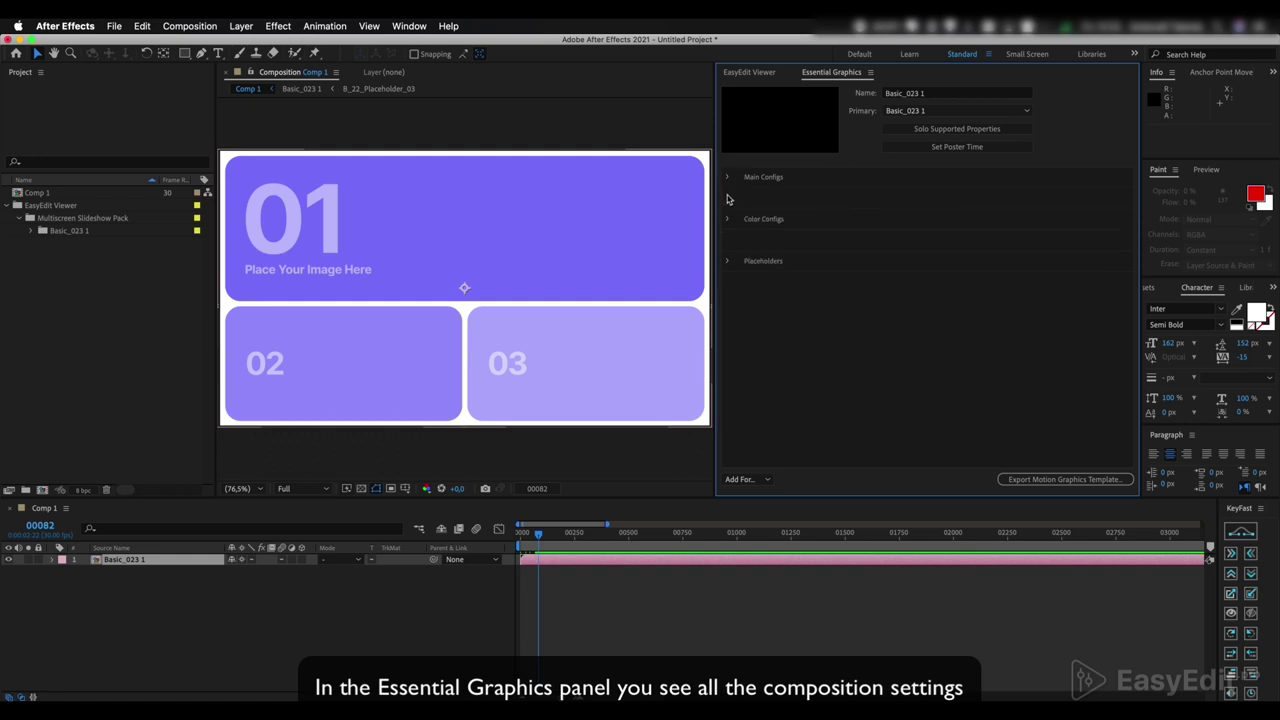
pyautogui.click(727, 261)
pyautogui.click(727, 219)
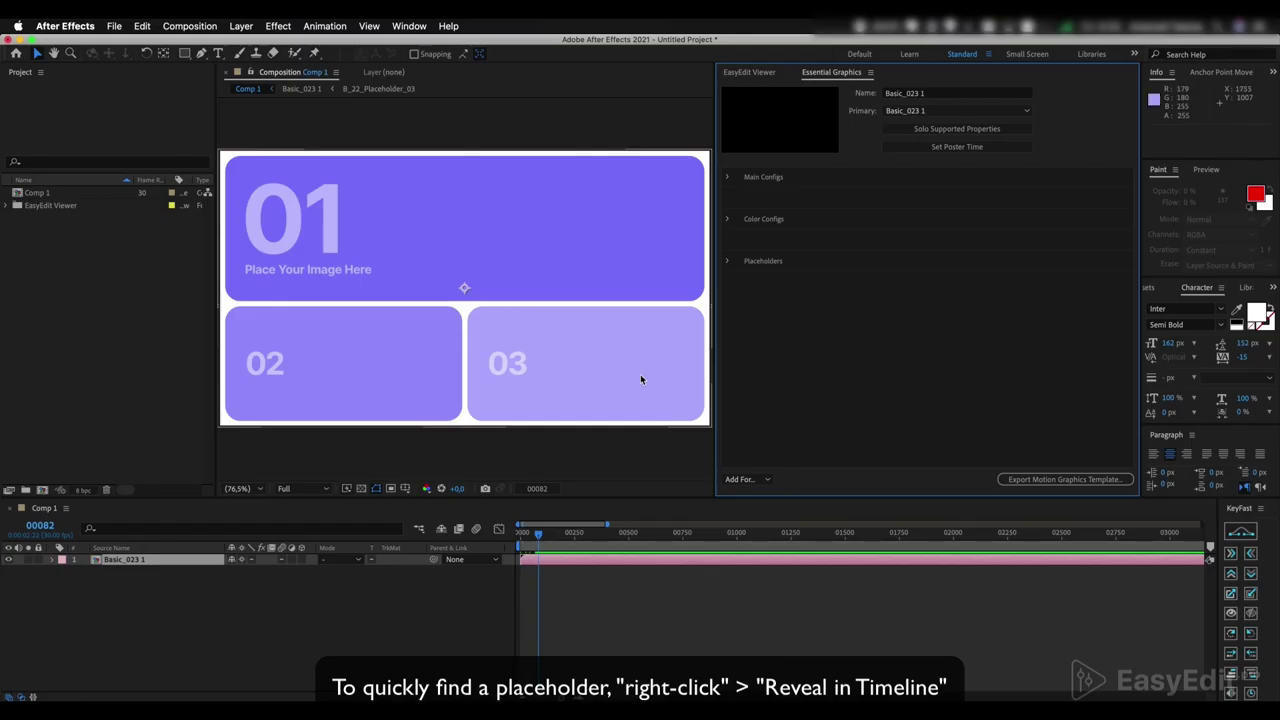
# - Reveal Placeholder_01 in the timeline and import 01.jpg, 02.jpeg and 03.jpeg from Finder
pyautogui.click(729, 262)
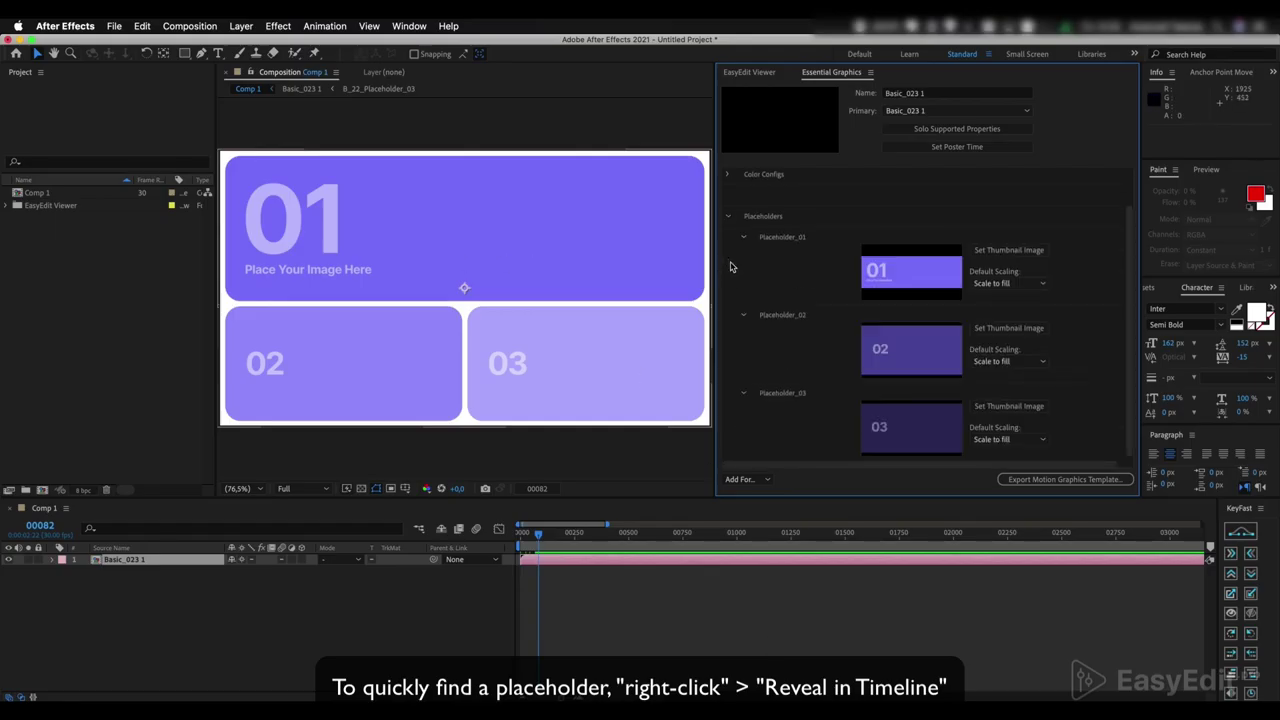
pyautogui.rightClick(817, 283)
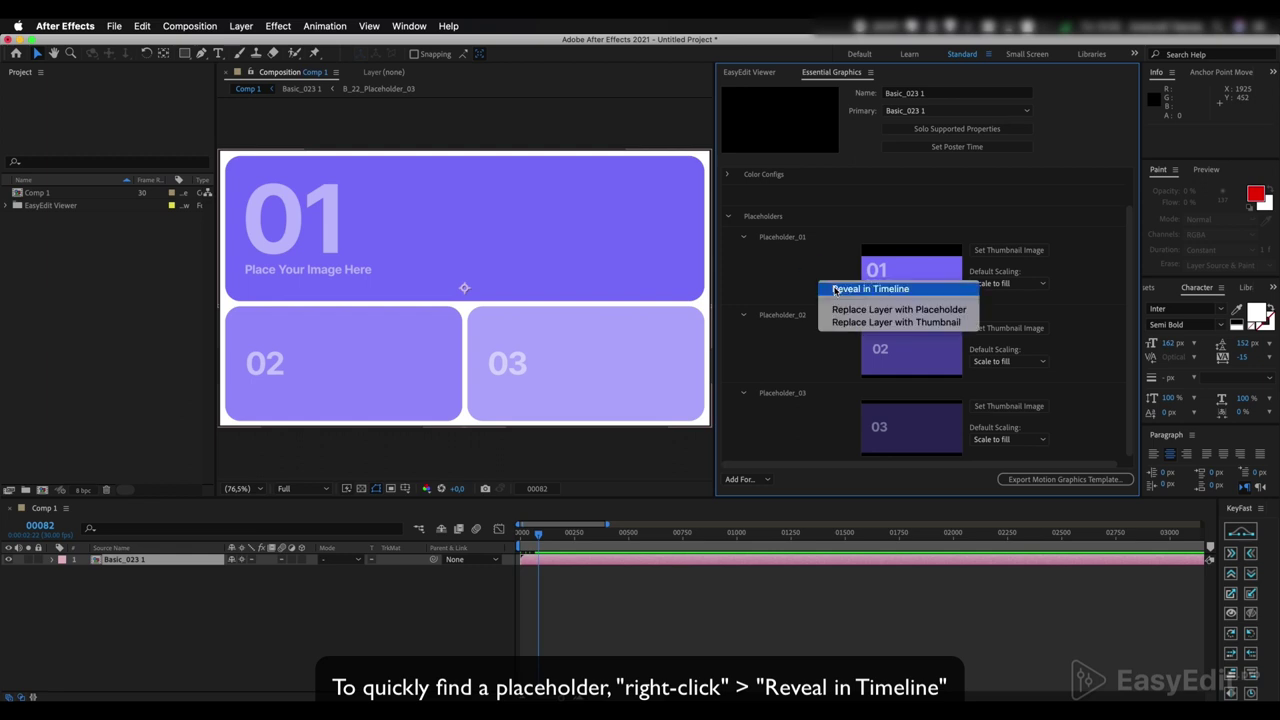
pyautogui.click(849, 290)
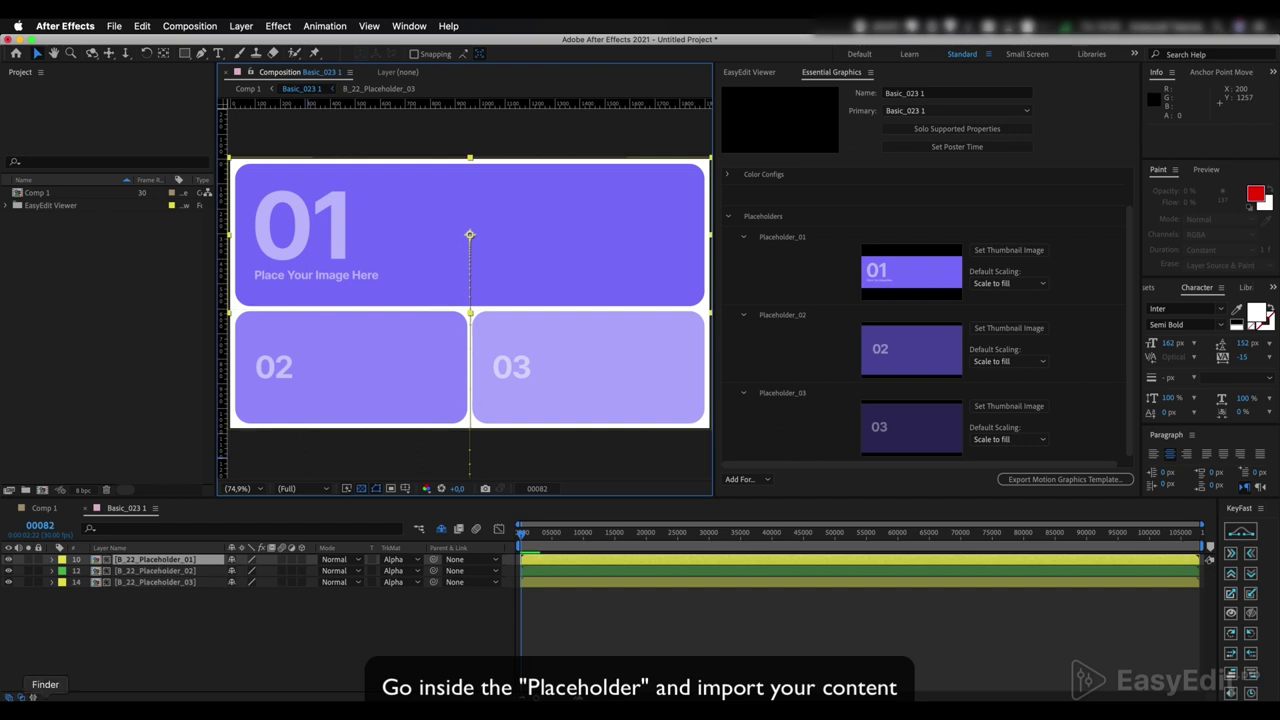
pyautogui.press('super+Tab')
pyautogui.moveTo(621, 446); pyautogui.dragTo(103, 348)
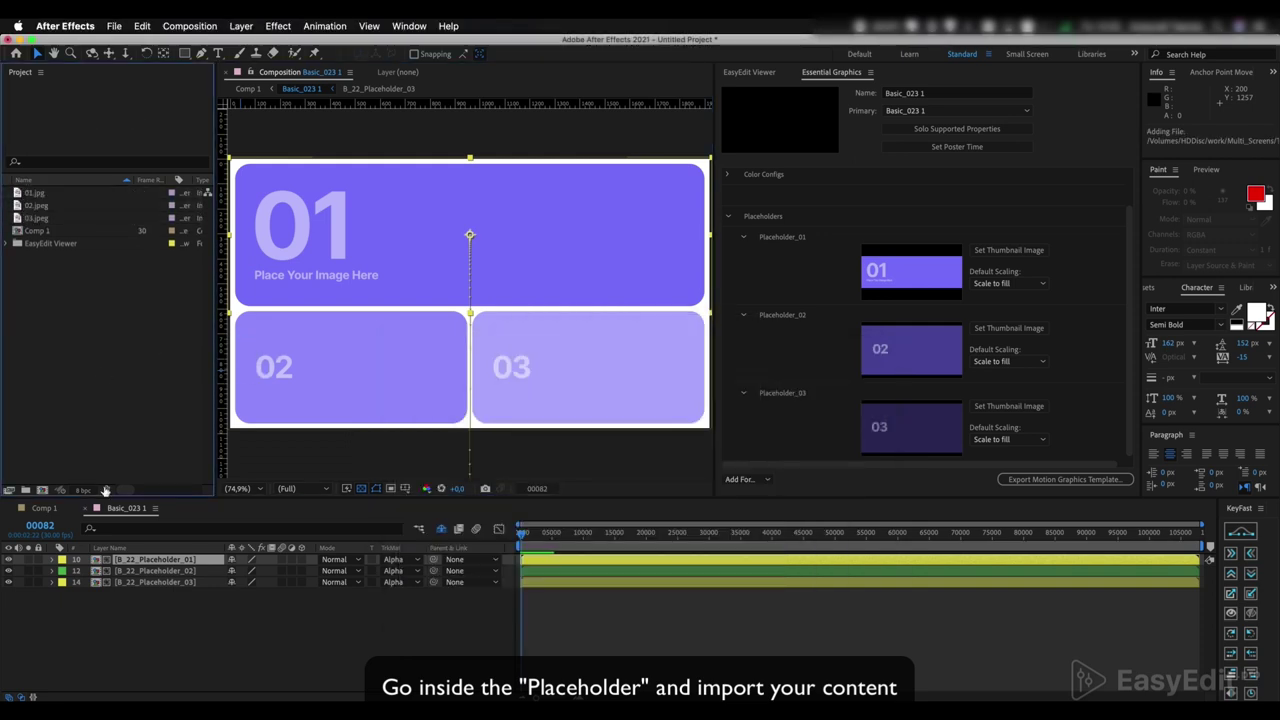
# - Place 01.jpg in B_22_Placeholder_01 and nudge it into position
pyautogui.doubleClick(148, 560)
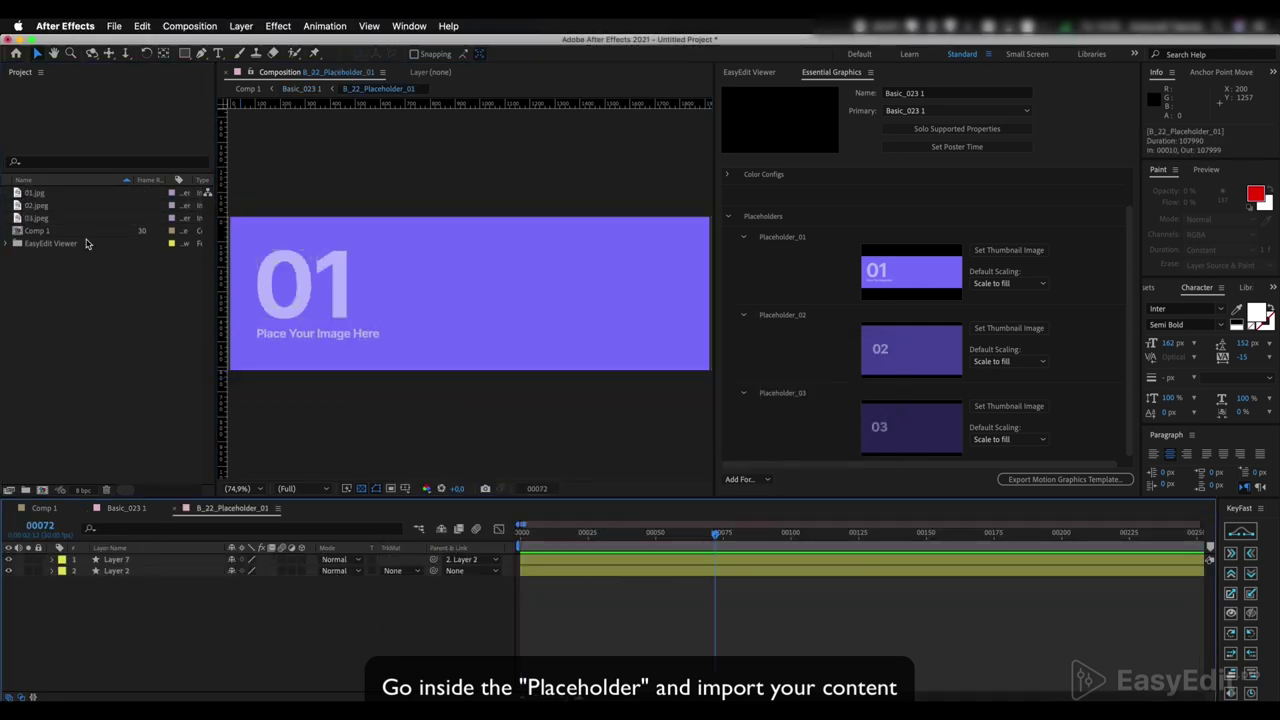
pyautogui.moveTo(44, 196); pyautogui.dragTo(137, 561)
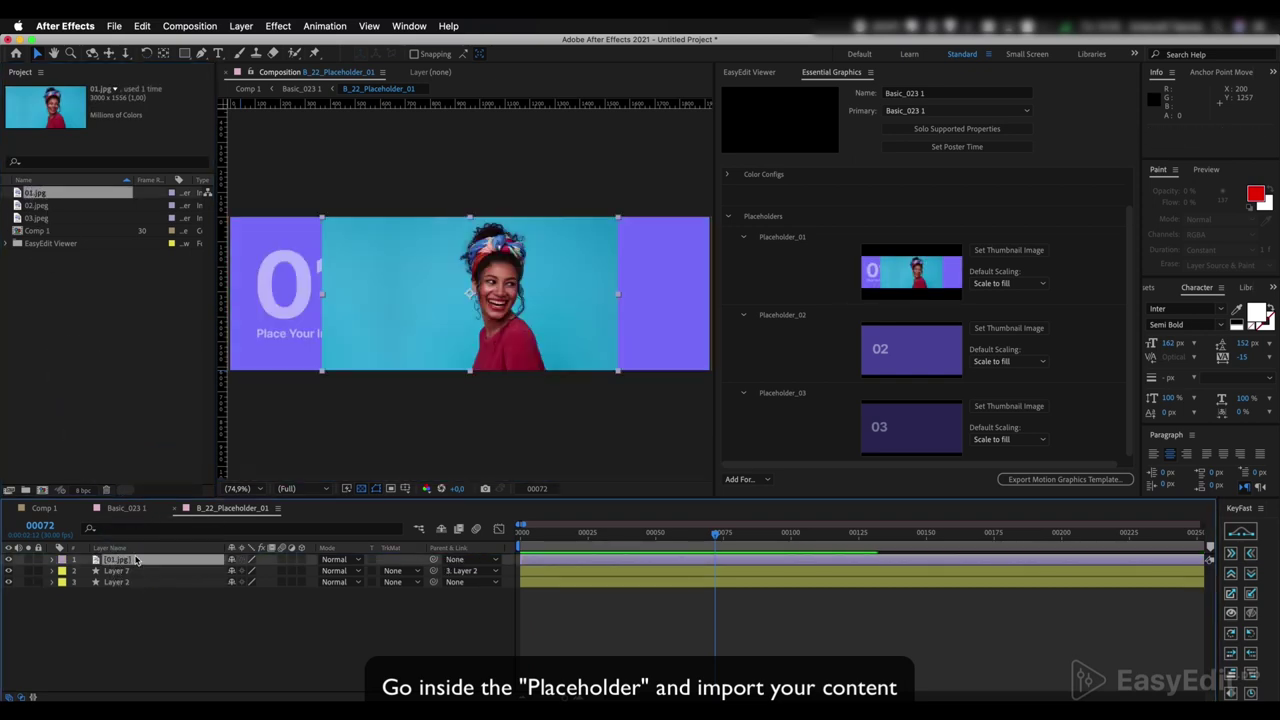
pyautogui.hotkey('shift', 'Down')
pyautogui.hotkey('shift', 'Down')
pyautogui.hotkey('shift', 'Down')
pyautogui.hotkey('shift', 'Down')
pyautogui.hotkey('shift', 'Down')
pyautogui.hotkey('shift', 'Down')
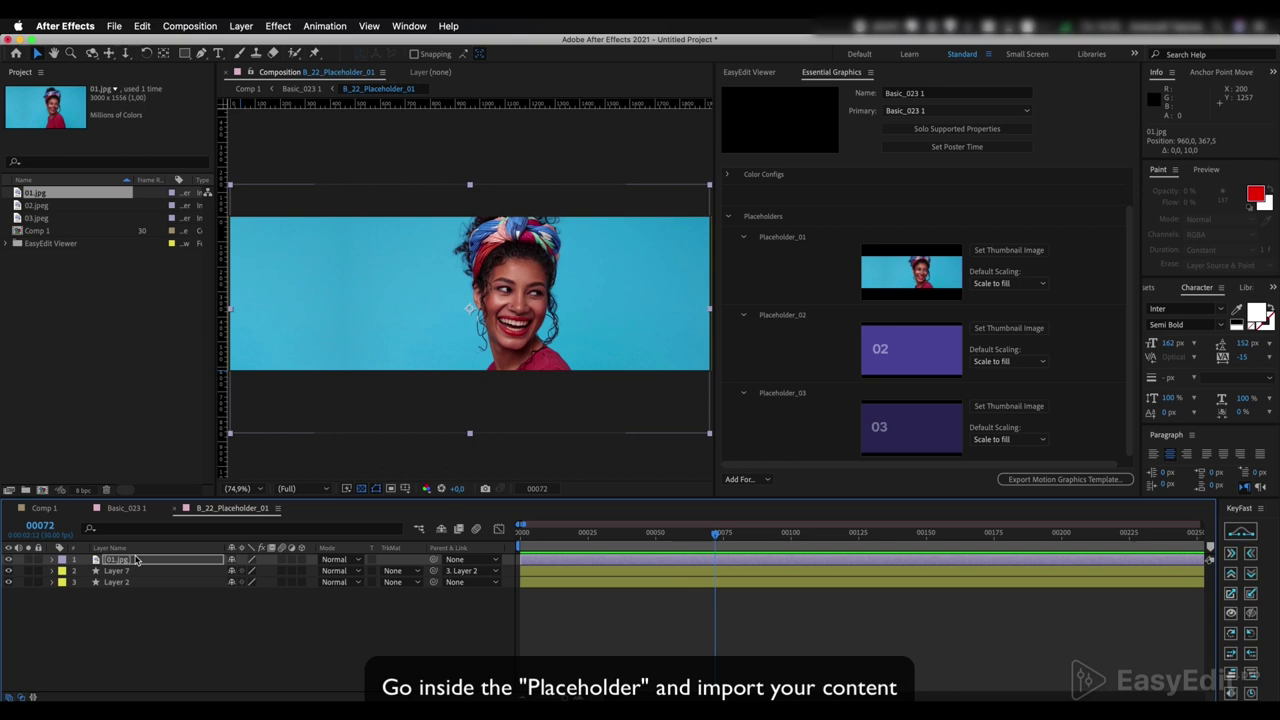
pyautogui.hotkey('shift', 'Up')
# - Fill B_22_Placeholder_02 with 02.jpeg, fitted to the frame and shifted down
pyautogui.click(126, 509)
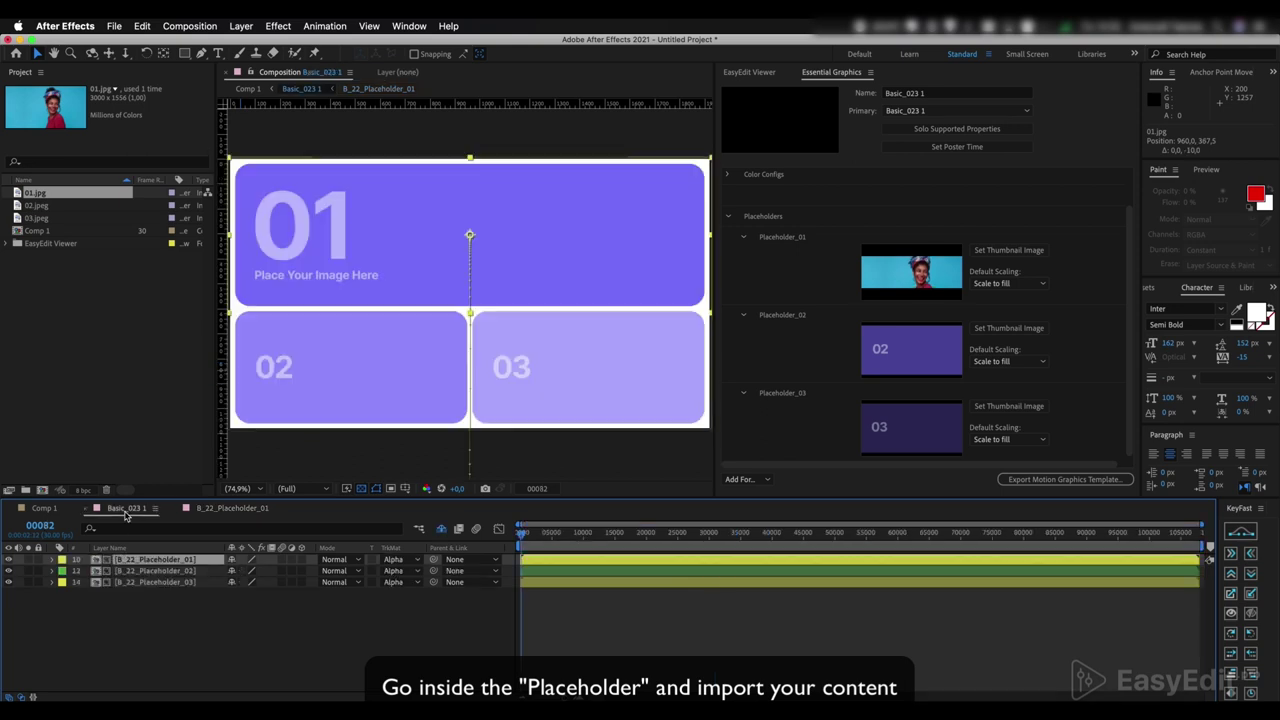
pyautogui.click(155, 571)
pyautogui.doubleClick(155, 571)
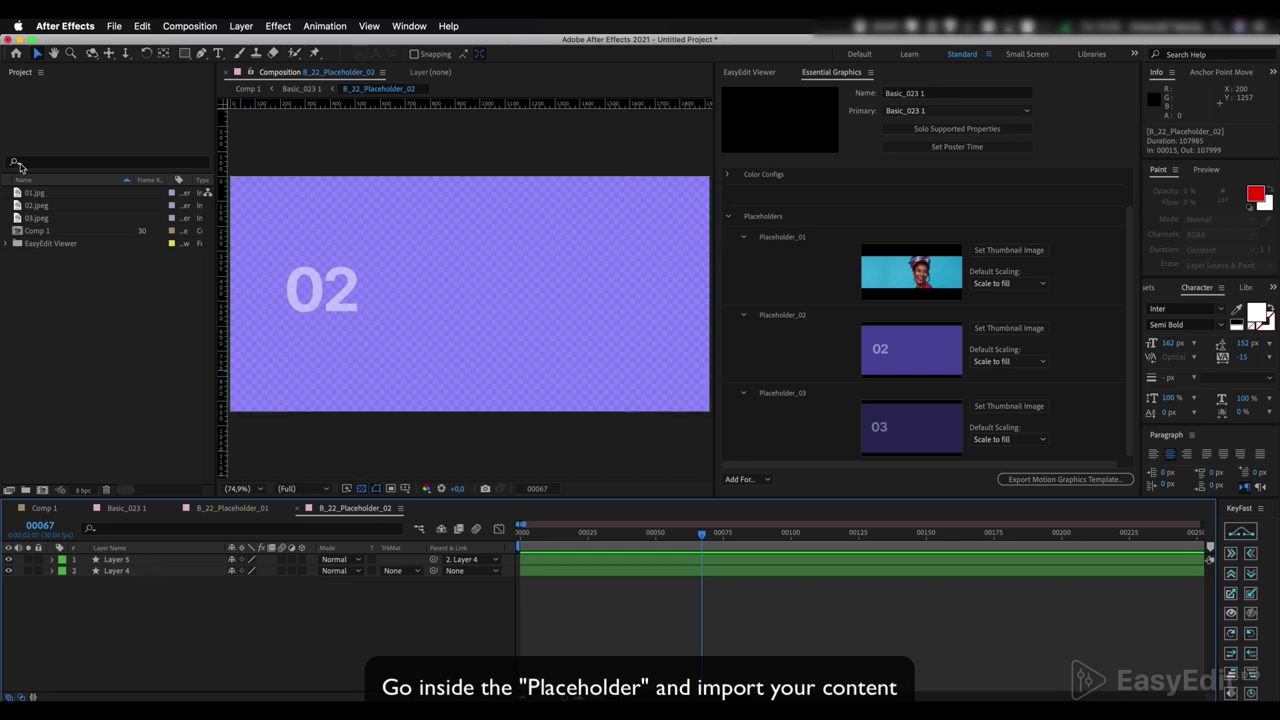
pyautogui.moveTo(41, 204); pyautogui.dragTo(143, 563)
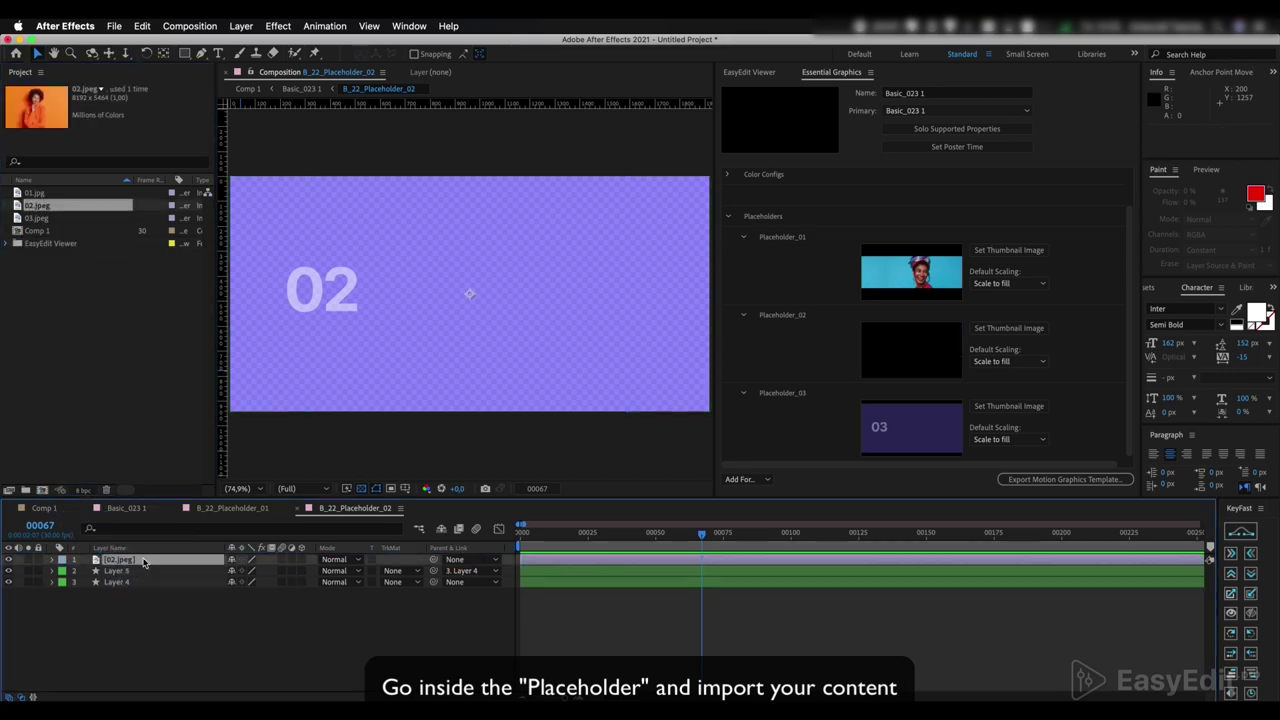
pyautogui.press('super+alt+shift+g')
pyautogui.press('super+alt+shift+h')
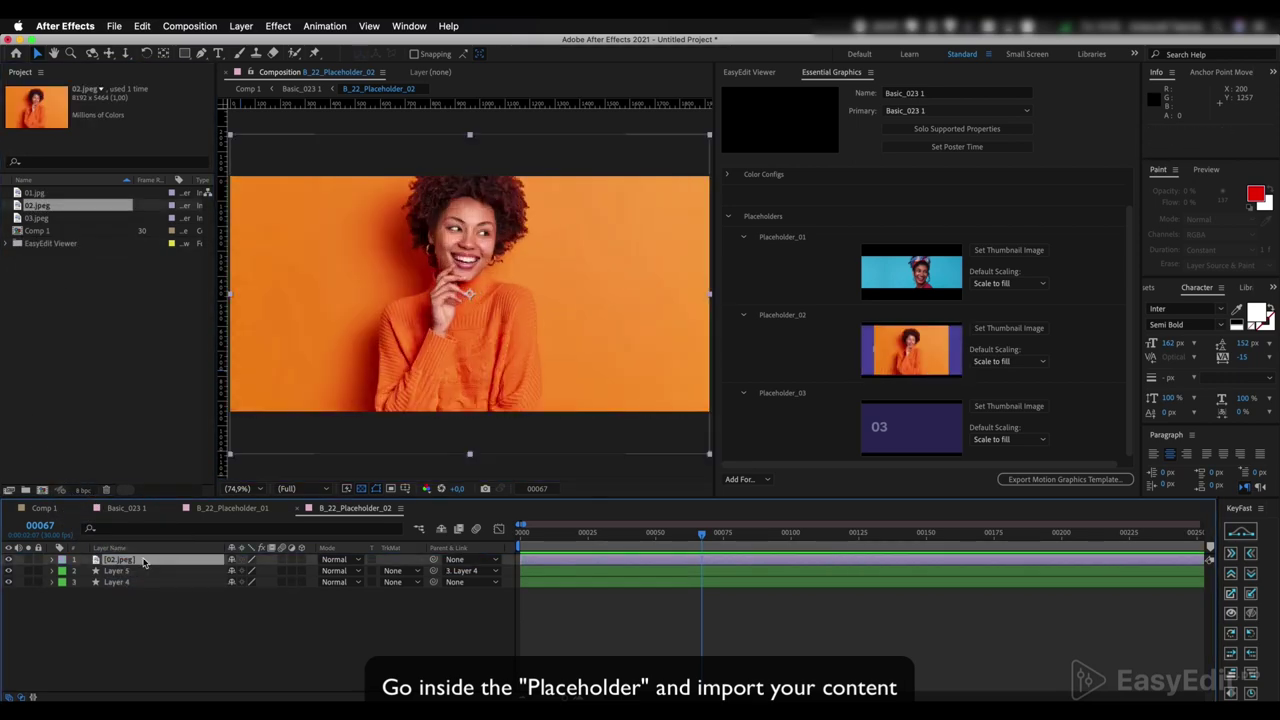
pyautogui.hotkey('shift', 'Down')
pyautogui.hotkey('shift', 'Down')
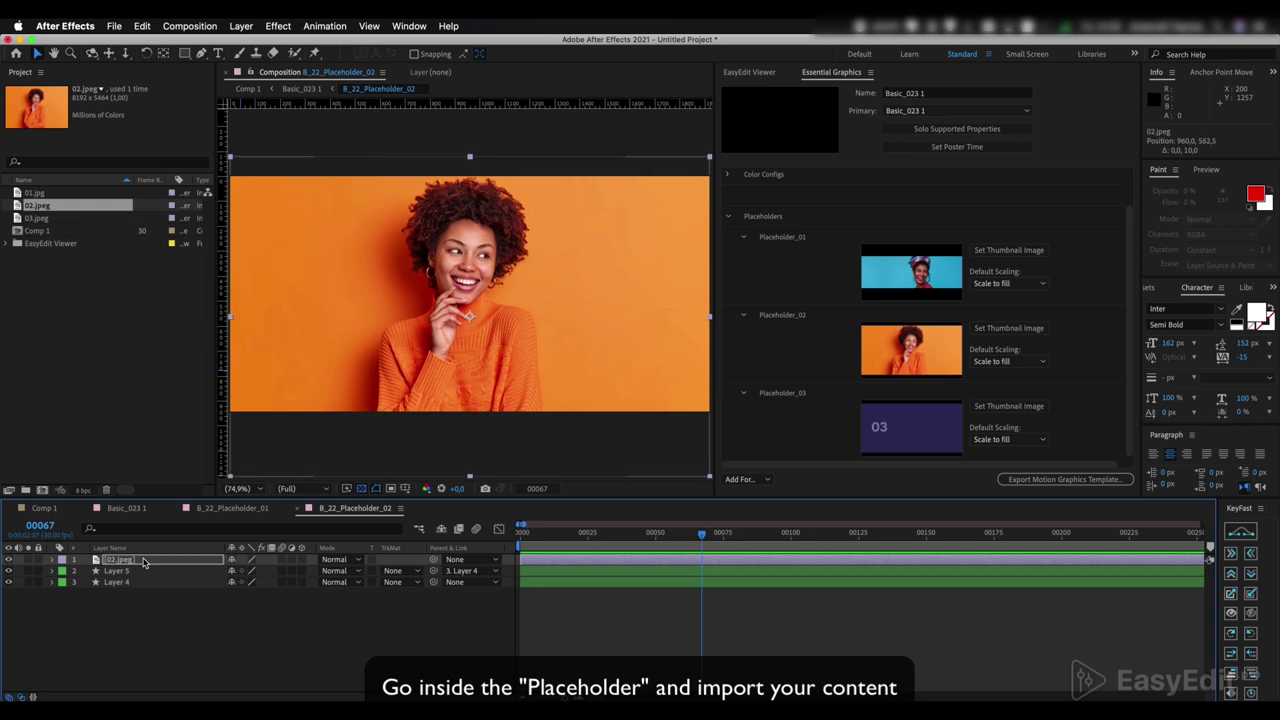
# - Fill B_22_Placeholder_03 with 03.jpeg, fitted and moved down to show the head
pyautogui.click(128, 508)
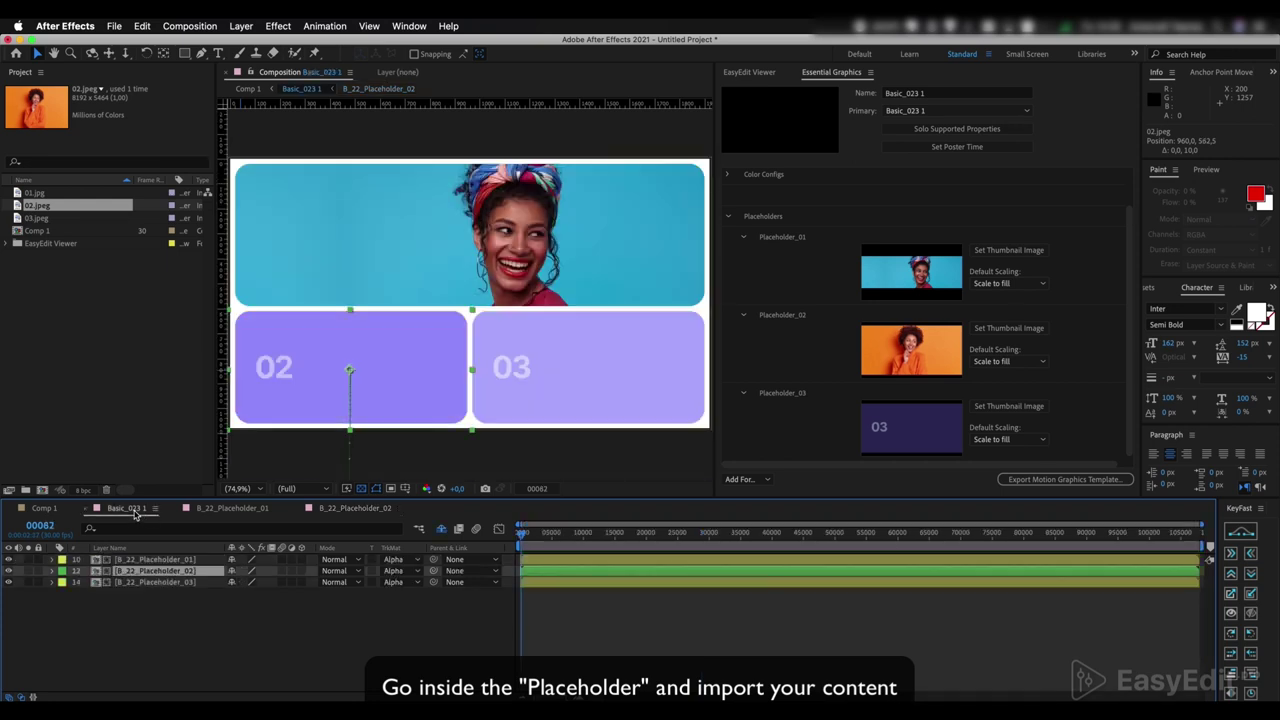
pyautogui.click(141, 582)
pyautogui.doubleClick(141, 582)
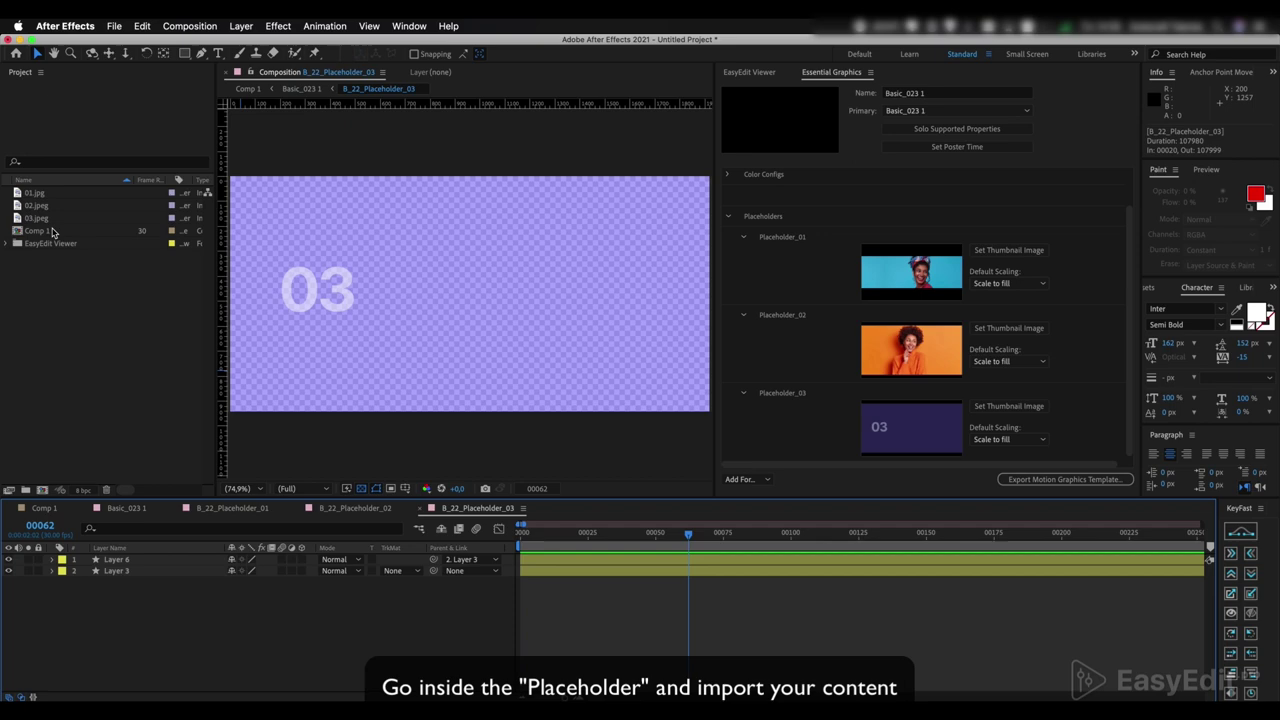
pyautogui.moveTo(45, 212); pyautogui.dragTo(139, 562)
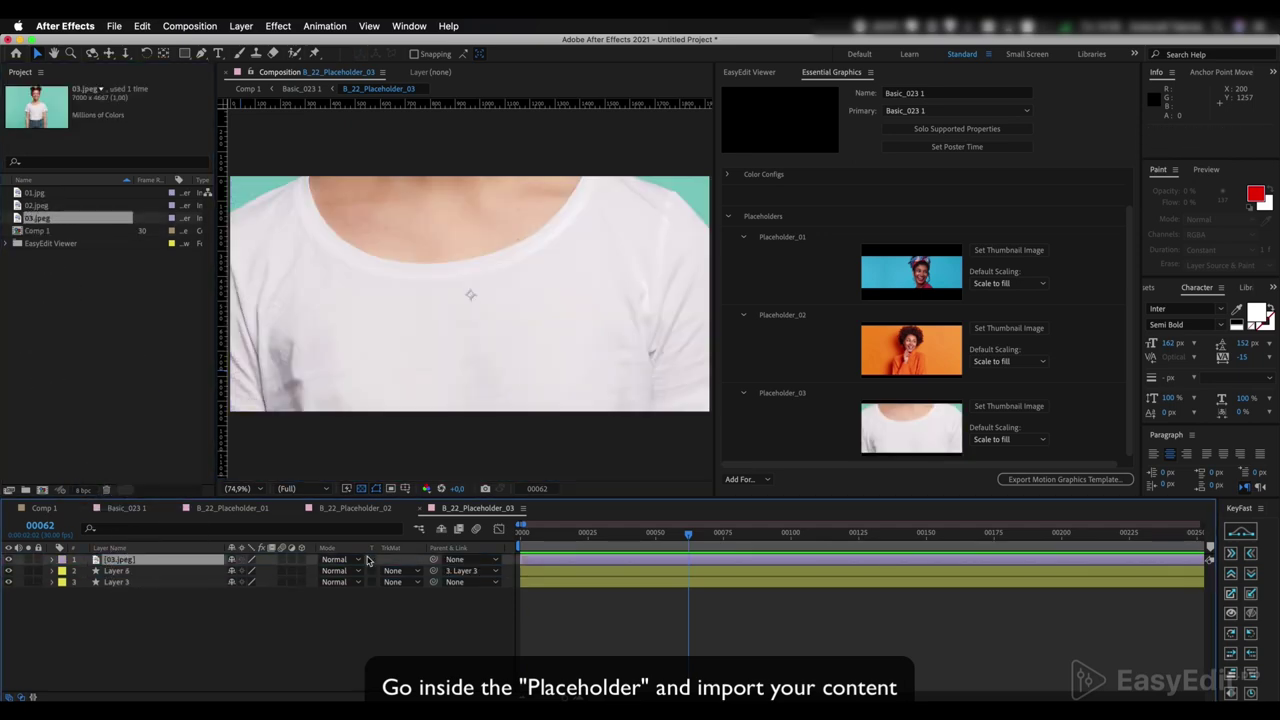
pyautogui.hotkey('ctrl', 'alt', 'shift', 'h')
pyautogui.hotkey('ctrl', 'alt', 'shift', 'g')
pyautogui.hotkey('shift', 'Down')
pyautogui.hotkey('shift', 'Down')
pyautogui.hotkey('shift', 'Down')
pyautogui.hotkey('shift', 'Down')
pyautogui.hotkey('shift', 'Down')
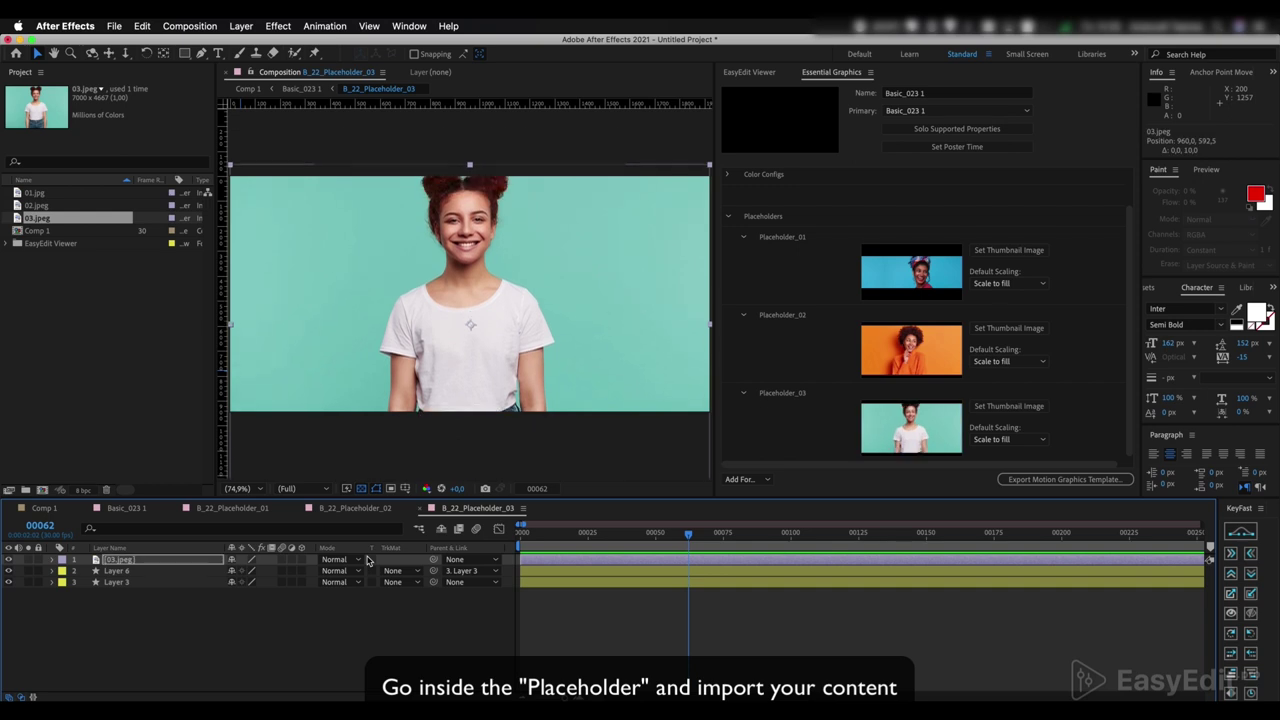
pyautogui.hotkey('shift', 'Down')
pyautogui.hotkey('shift', 'Down')
pyautogui.hotkey('shift', 'Down')
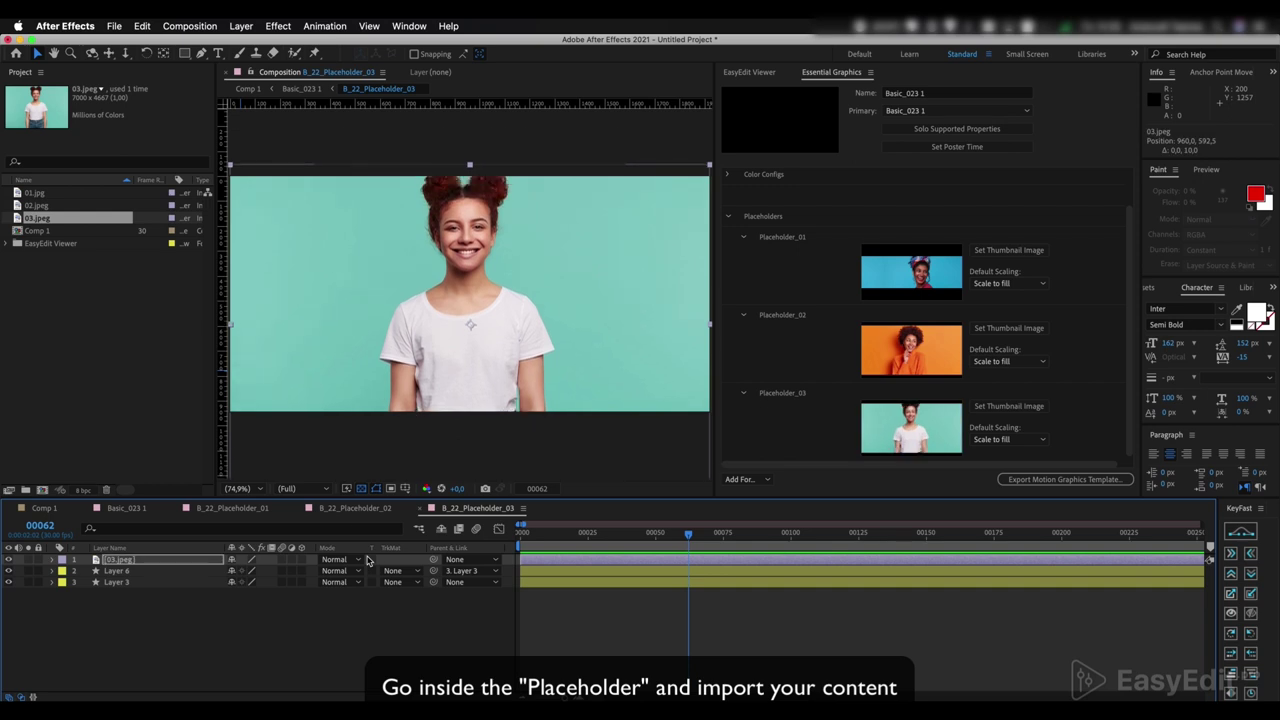
# - Back in Basic_023 1, preview the finished three-photo layout from the start
pyautogui.click(127, 508)
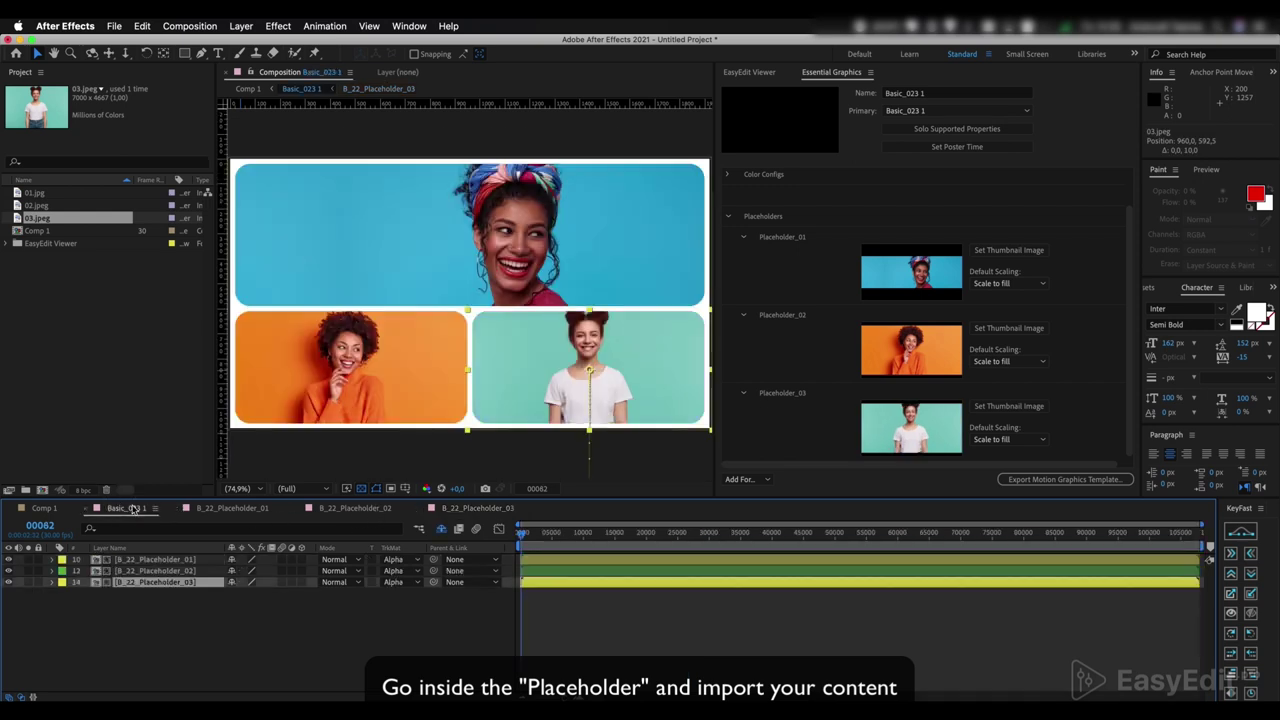
pyautogui.click(474, 436)
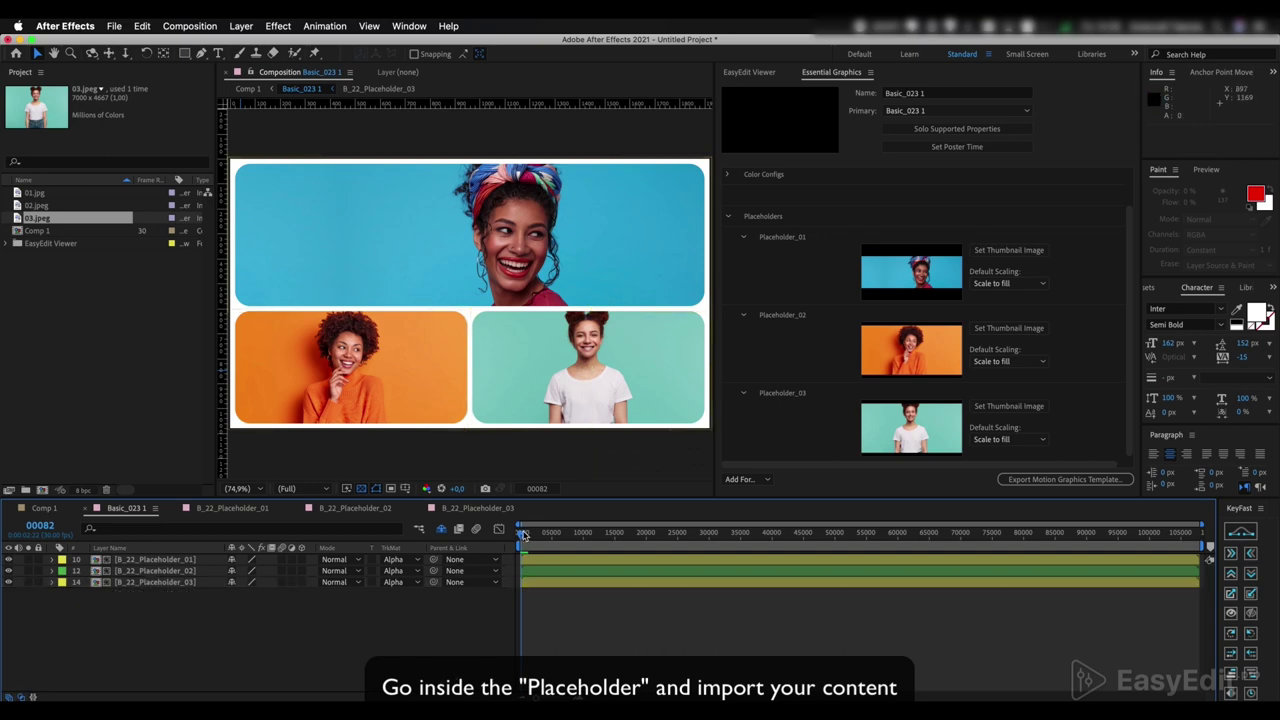
pyautogui.press('Home')
pyautogui.press('space')
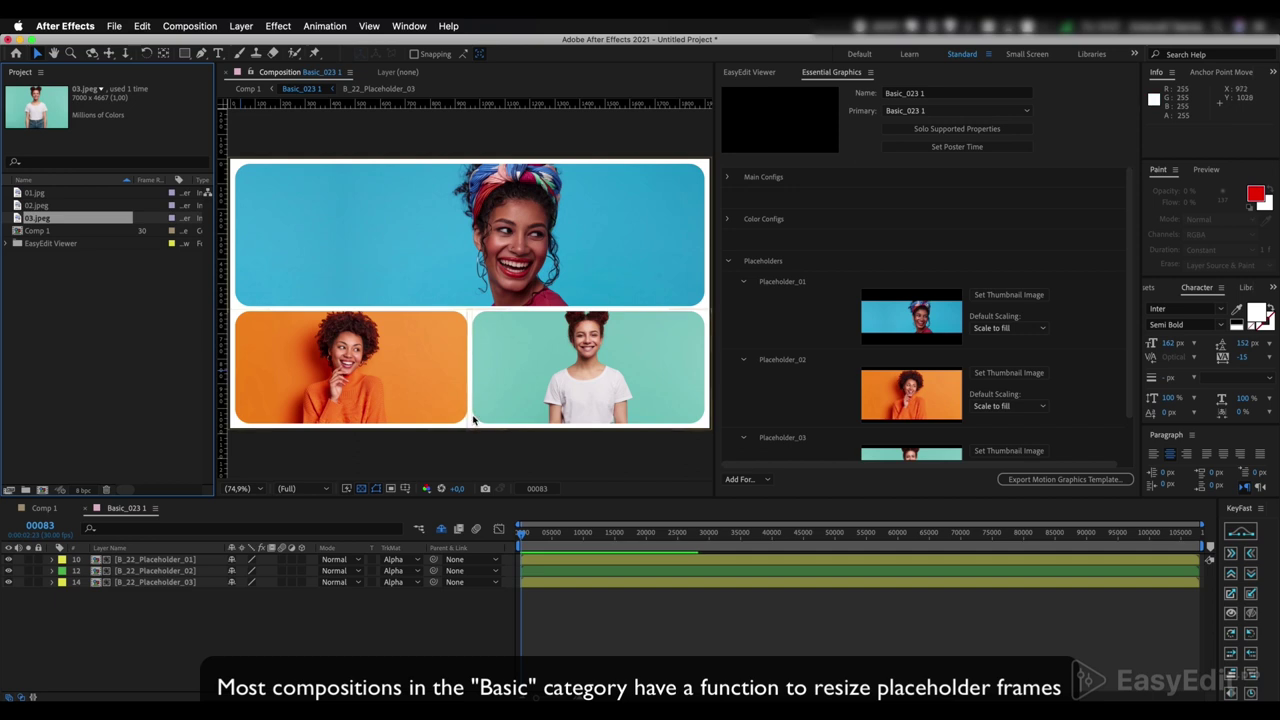
# - Expand Main Configs and return the Frame Selector to 1 for rounded frames
pyautogui.click(726, 178)
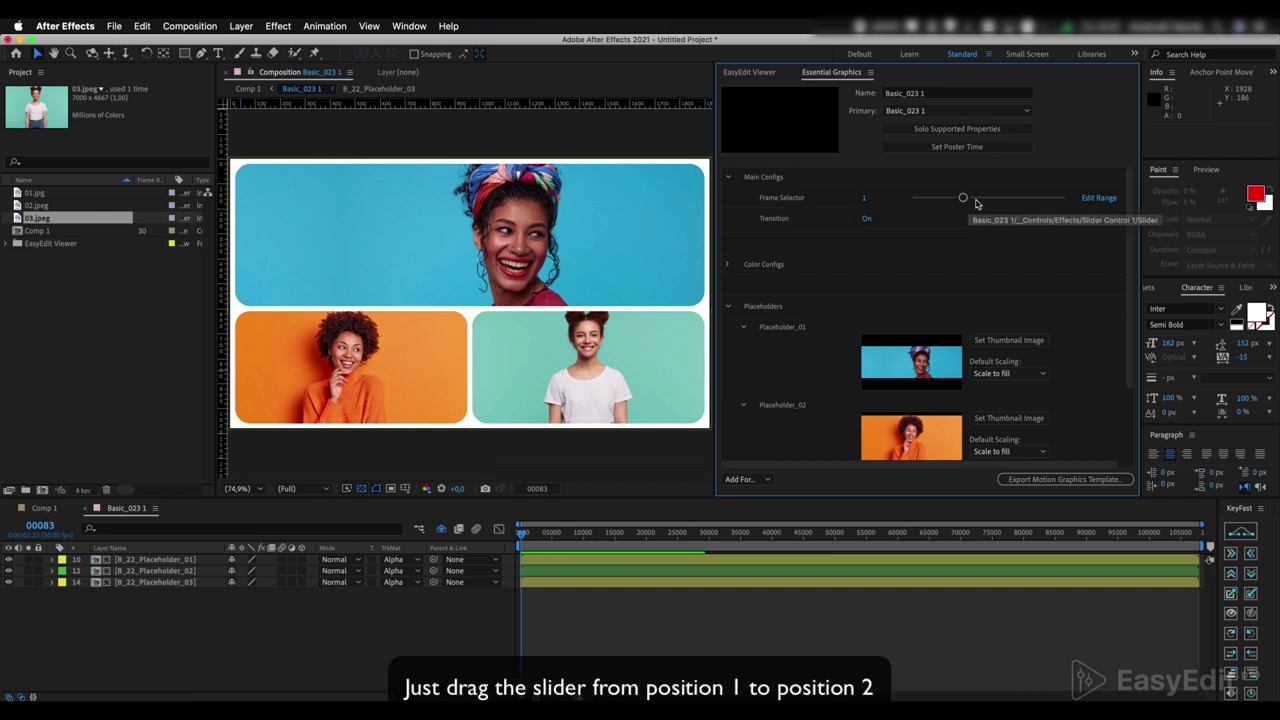
pyautogui.moveTo(962, 198); pyautogui.dragTo(1032, 204)
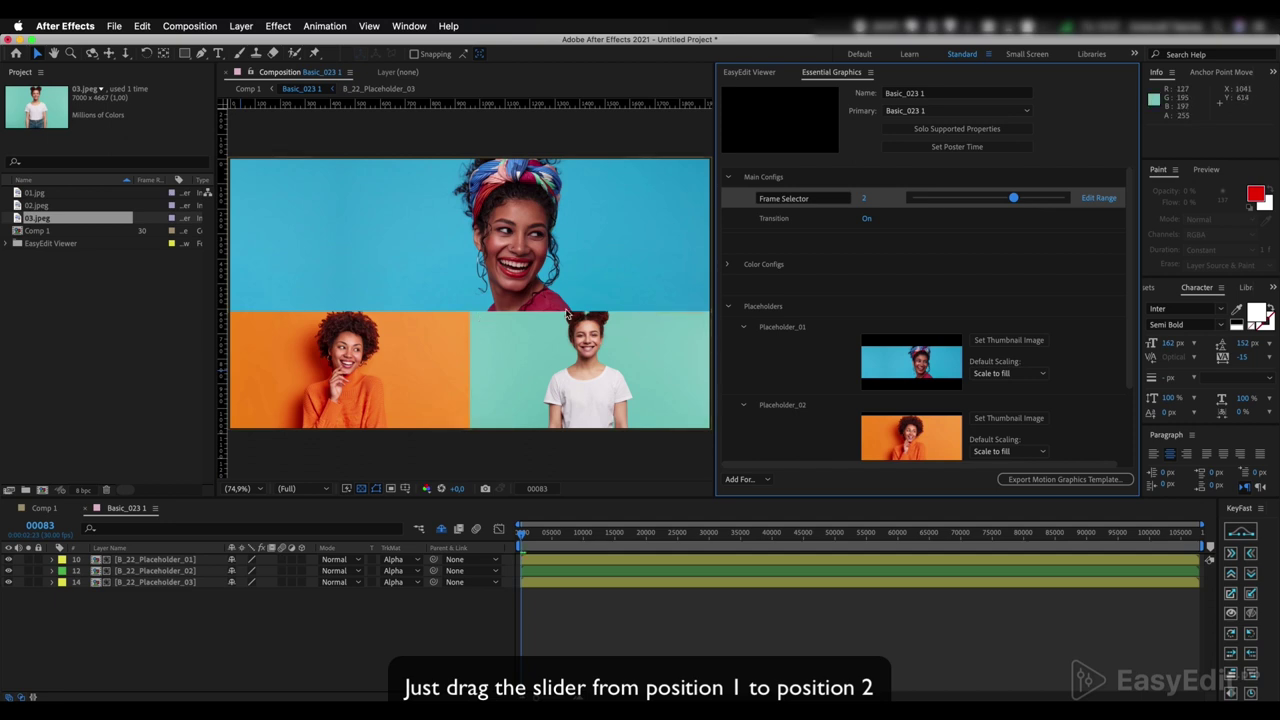
pyautogui.moveTo(1015, 201); pyautogui.dragTo(1015, 201)
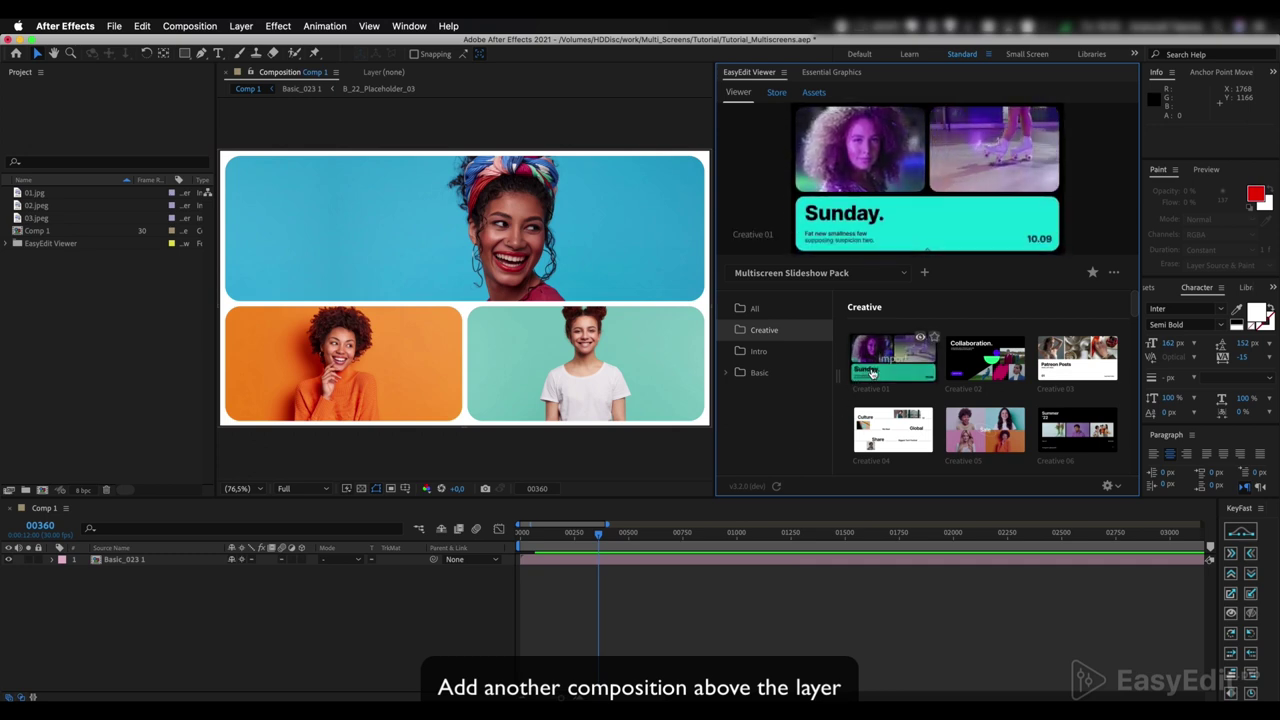
# - Import the Creative 01 template and preview its transition around frame 00351
pyautogui.click(871, 370)
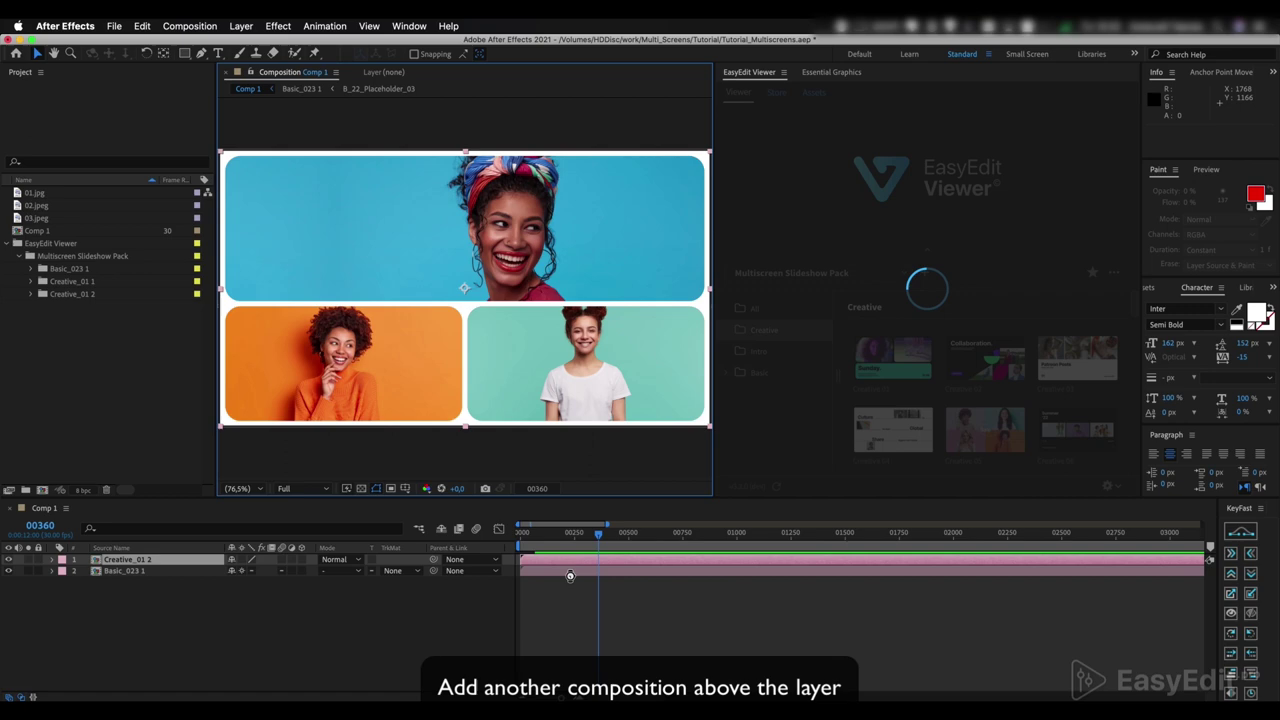
pyautogui.click(605, 533)
pyautogui.moveTo(605, 533); pyautogui.dragTo(597, 536)
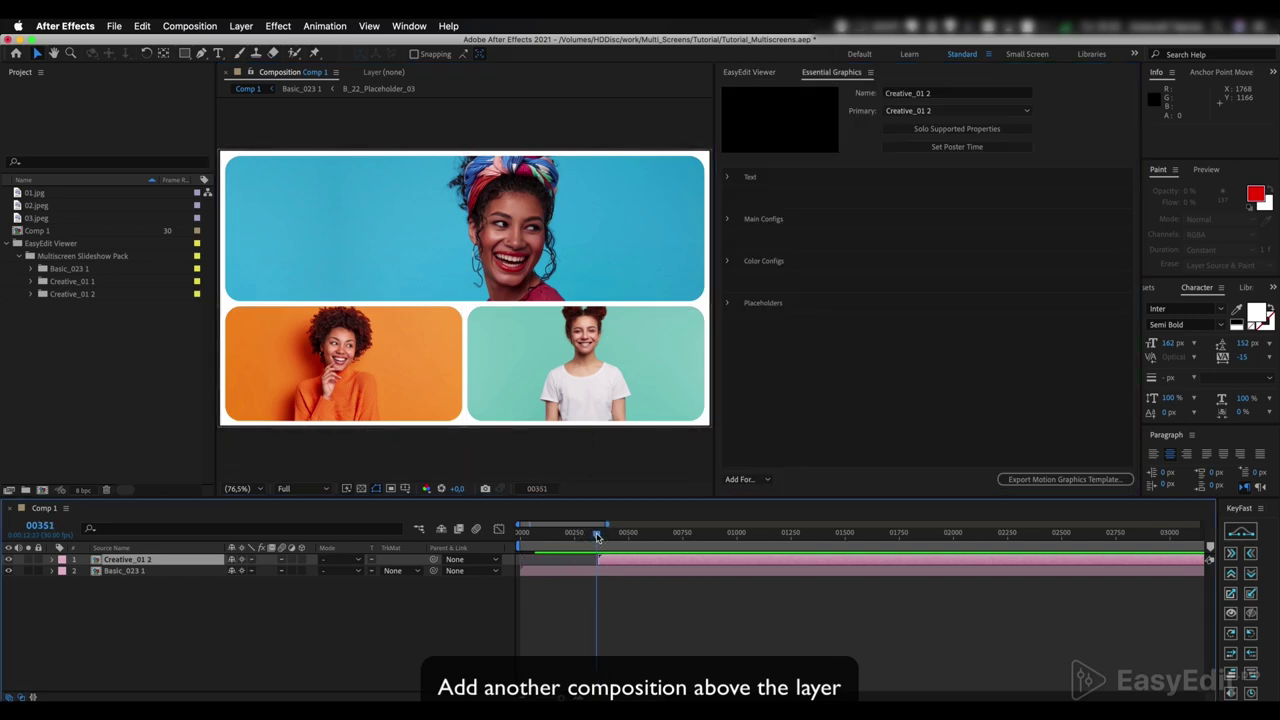
pyautogui.press('space')
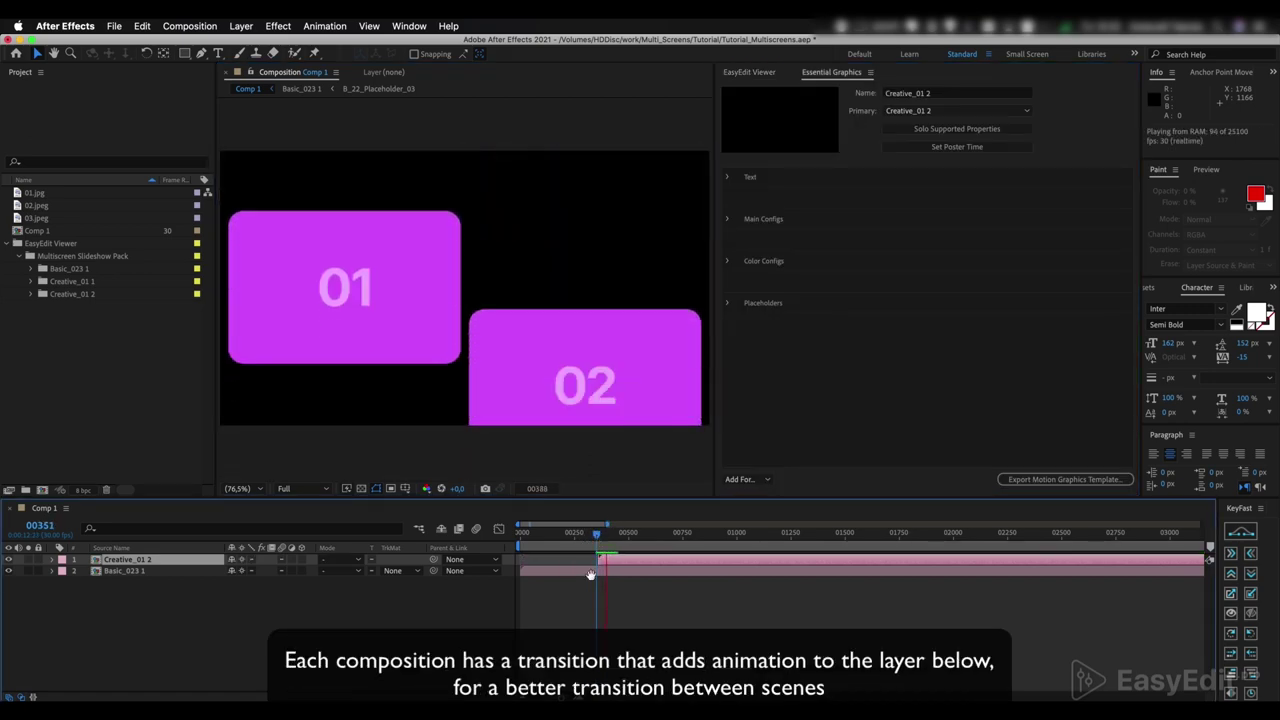
pyautogui.click(601, 535)
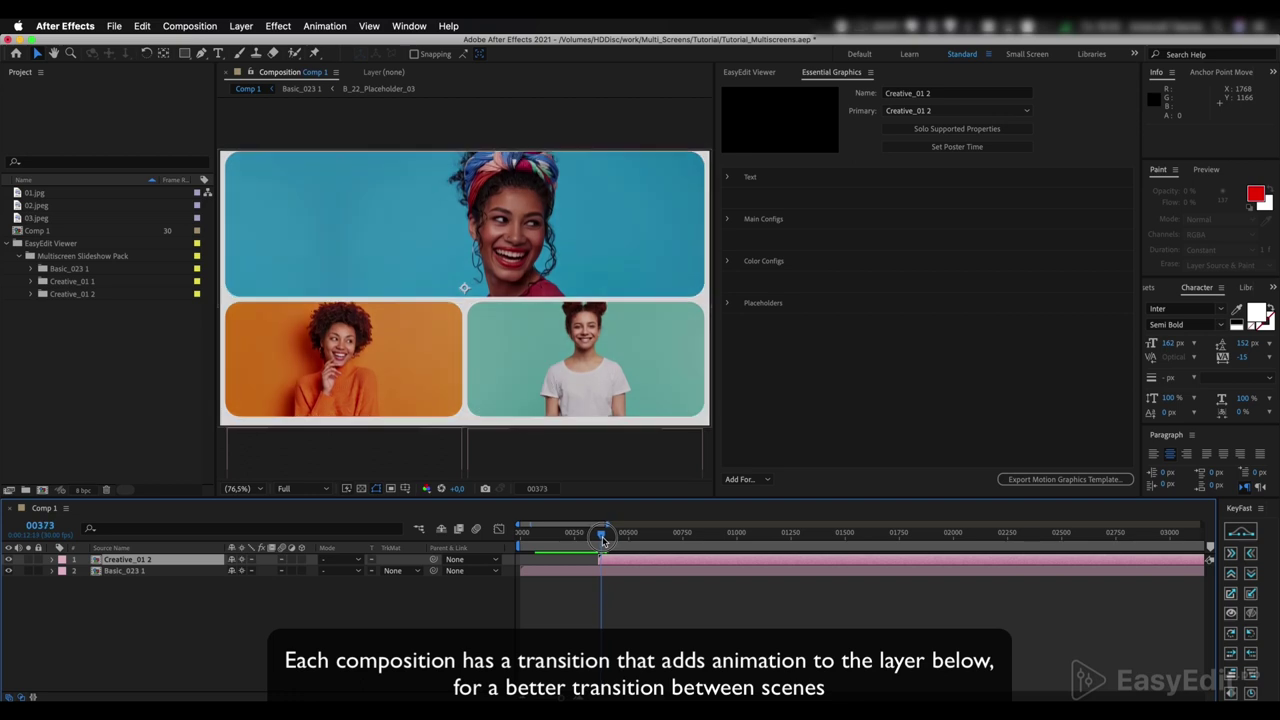
pyautogui.press('space')
pyautogui.press('space')
pyautogui.click(600, 535)
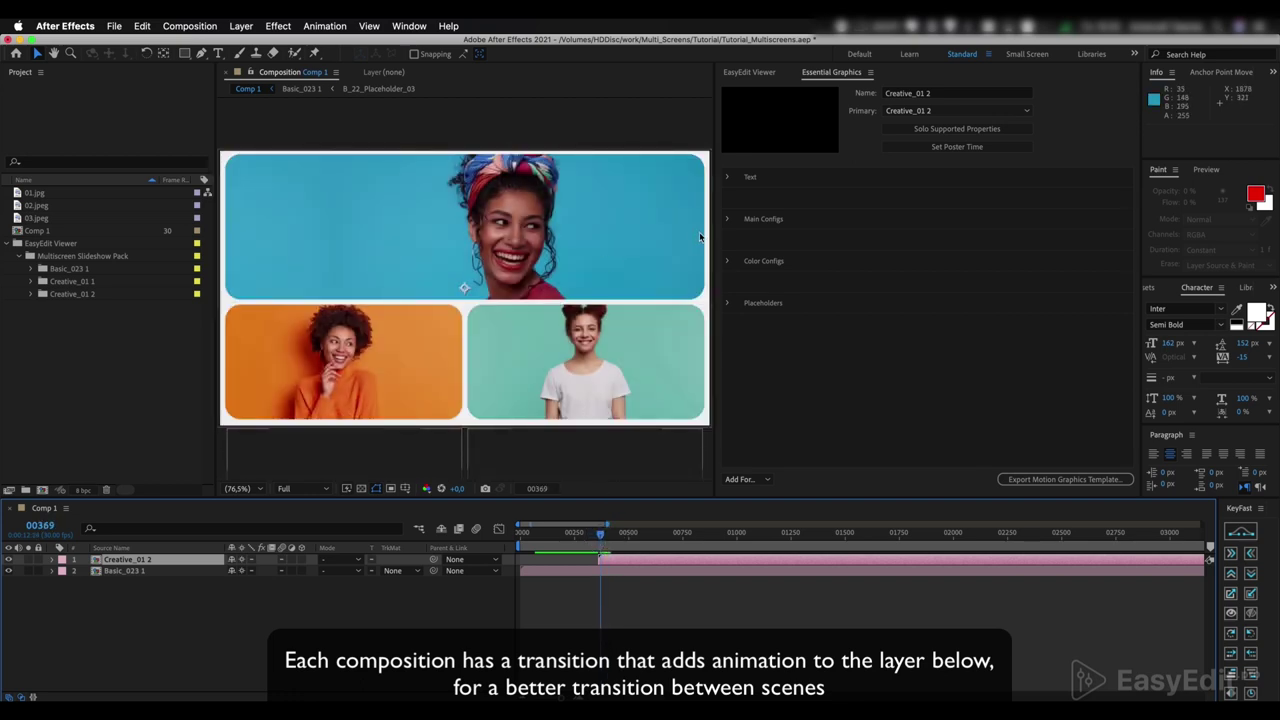
# - Compare the scene with Transition off and on, leaving the transition on
pyautogui.click(732, 219)
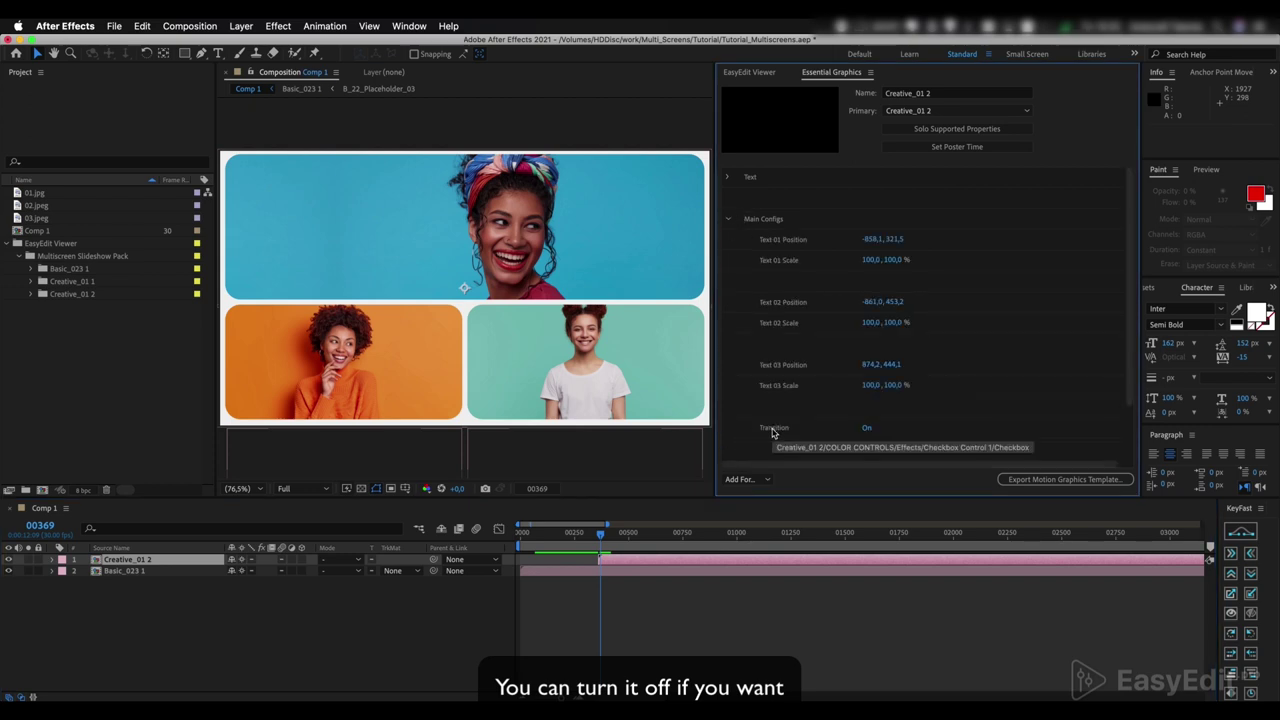
pyautogui.click(865, 430)
pyautogui.click(592, 532)
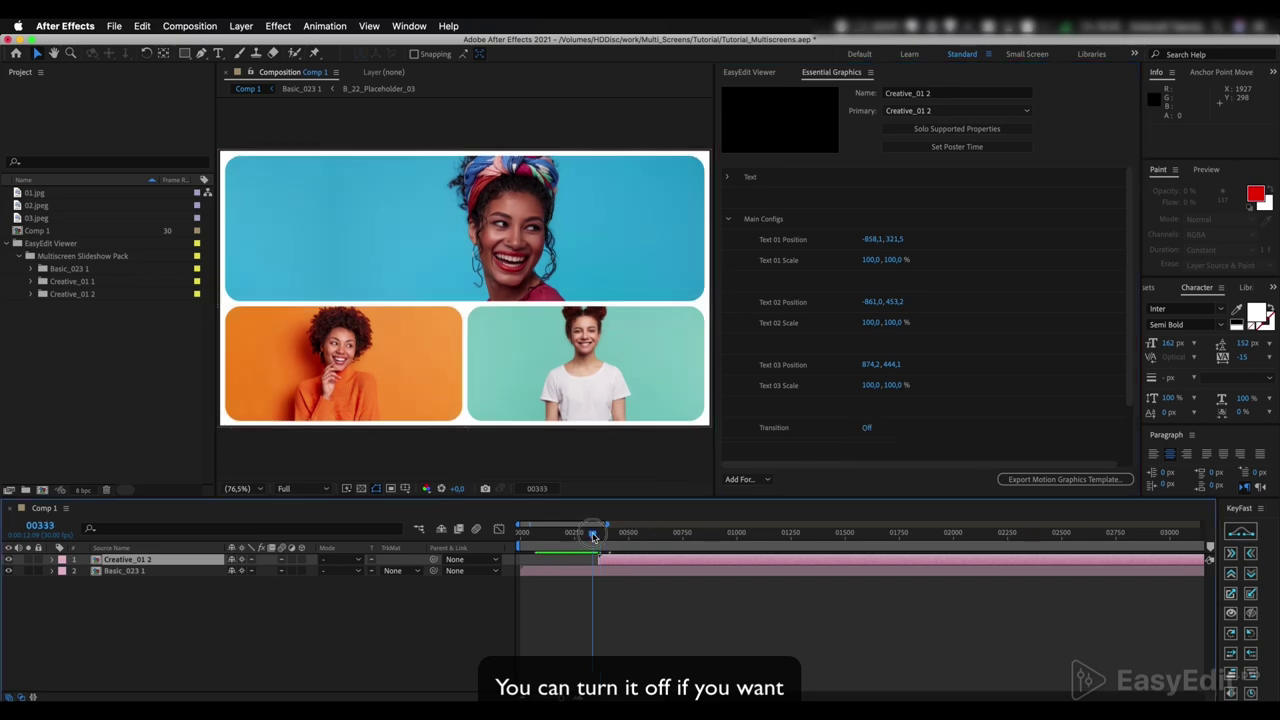
pyautogui.press('space')
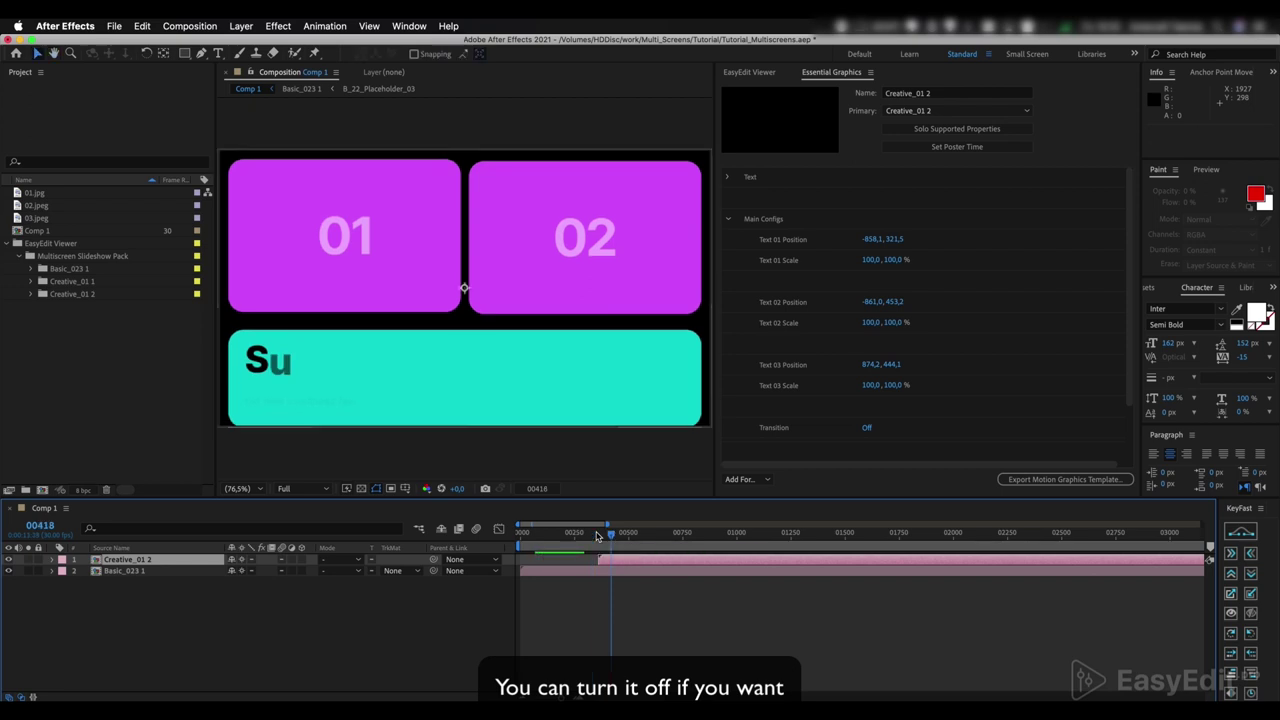
pyautogui.click(597, 532)
pyautogui.click(866, 428)
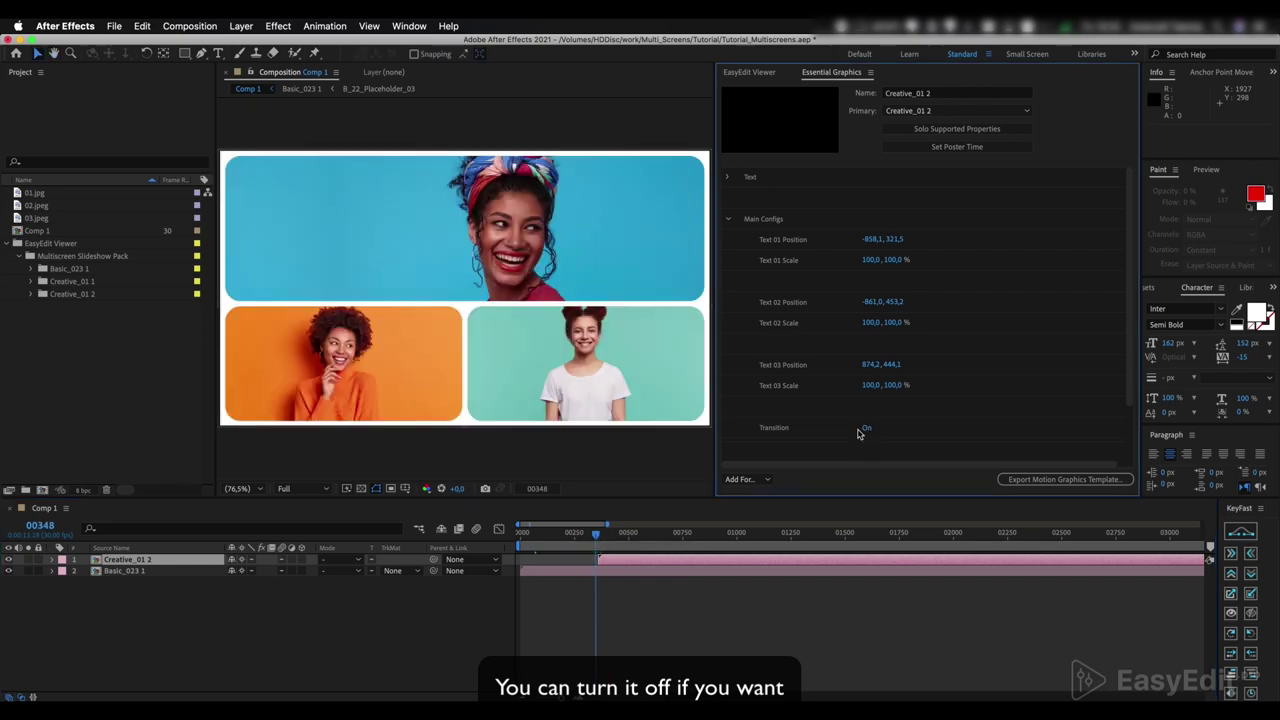
pyautogui.press('space')
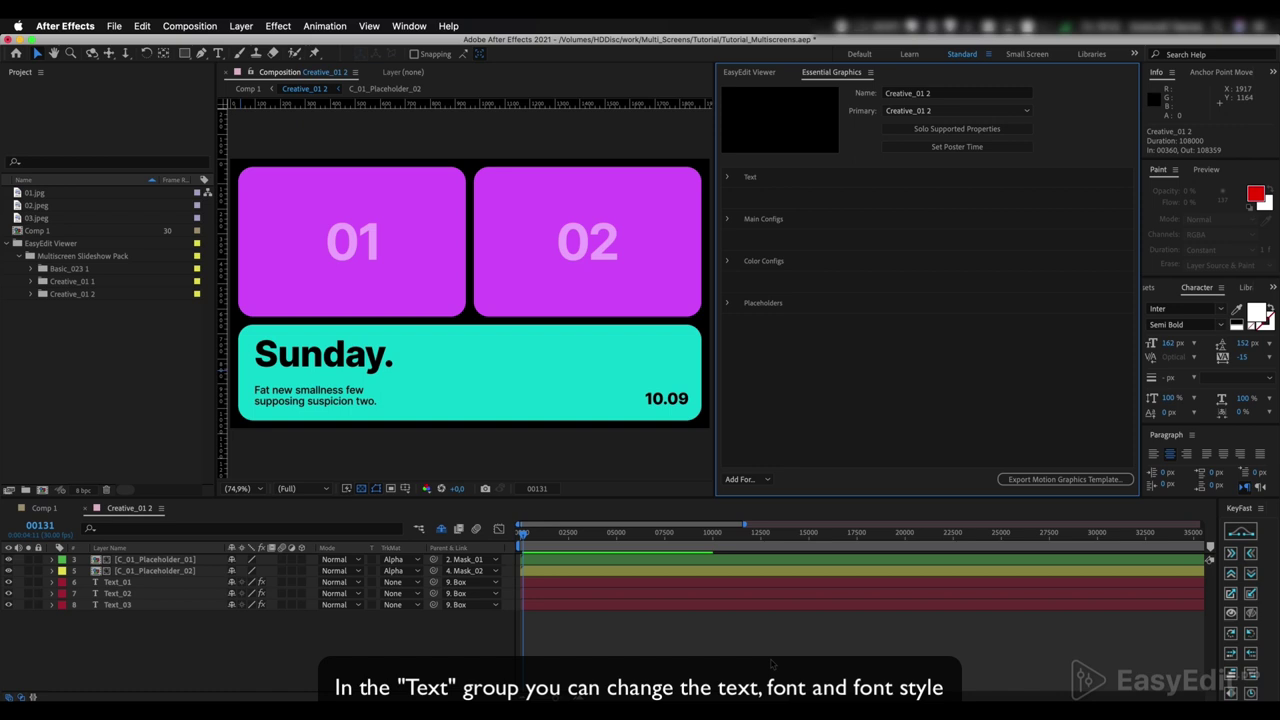
# - Change the Text 01 headline from Sunday. to 'Friday.'
pyautogui.click(727, 179)
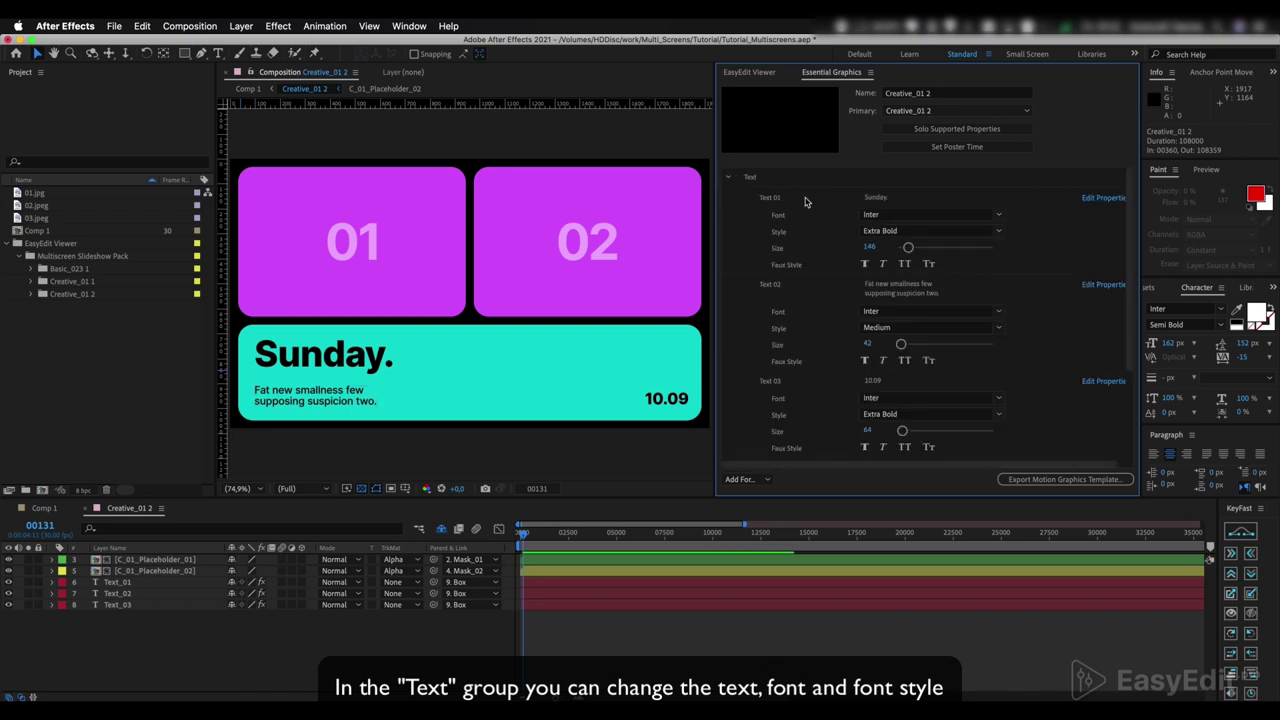
pyautogui.click(868, 198)
pyautogui.write('Fri')
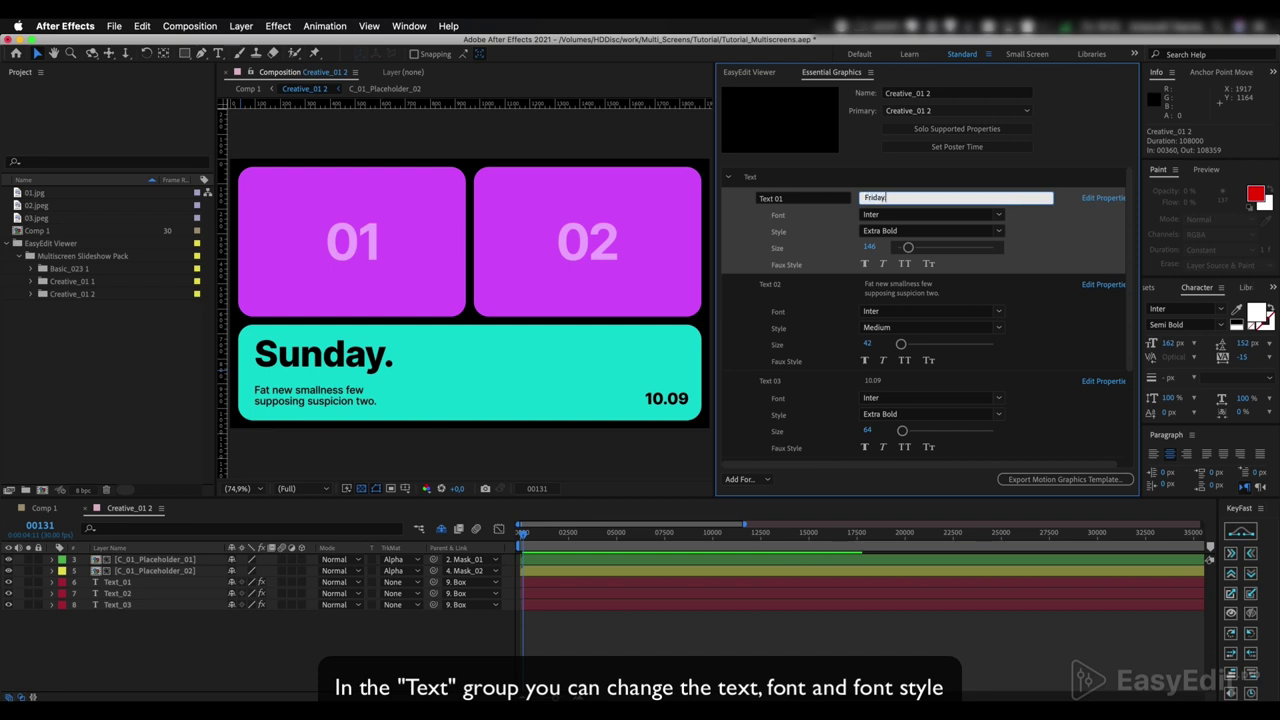
pyautogui.write('day.')
pyautogui.click(743, 286)
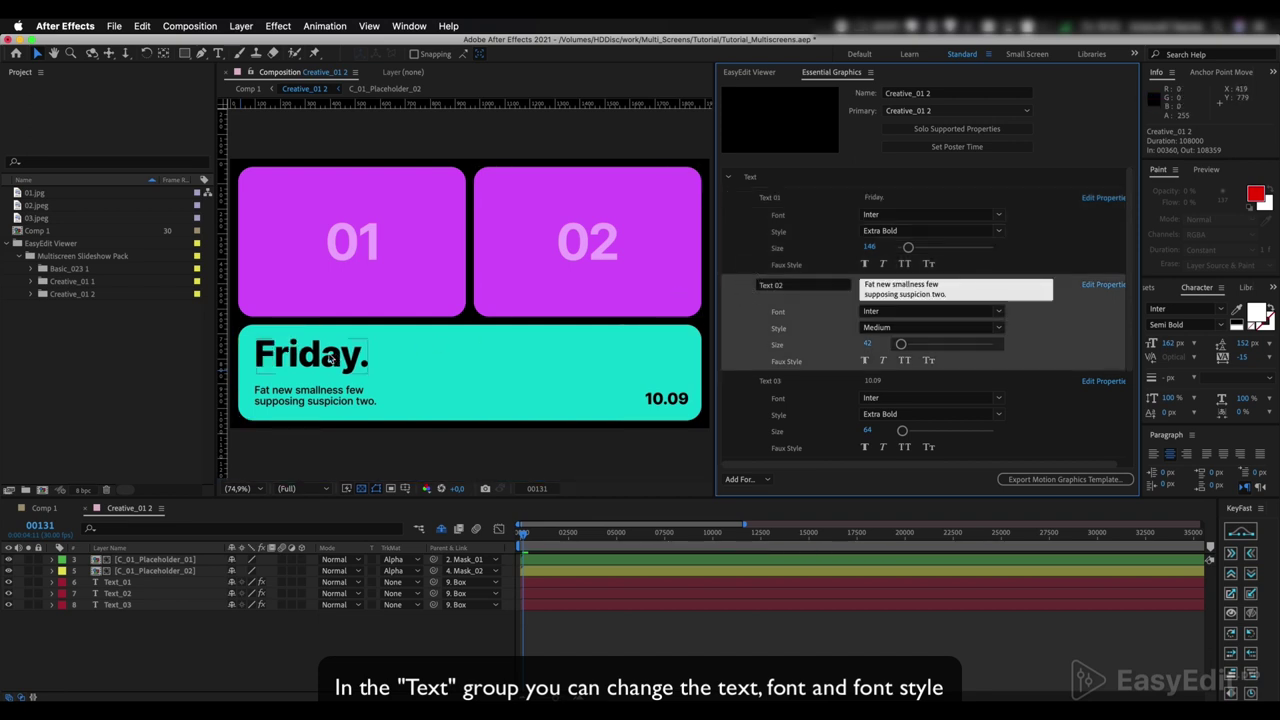
# - Try Kanit, revert to Inter, then set the headline weight to Bold
pyautogui.click(792, 200)
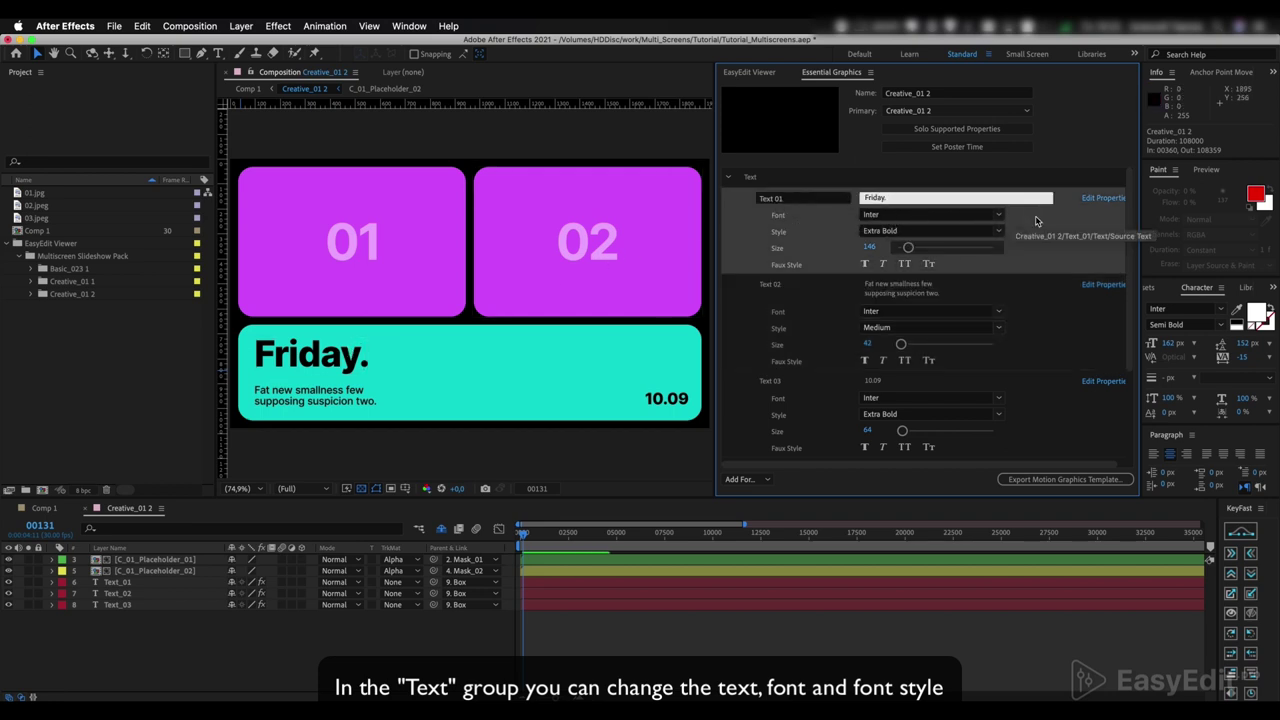
pyautogui.click(1000, 218)
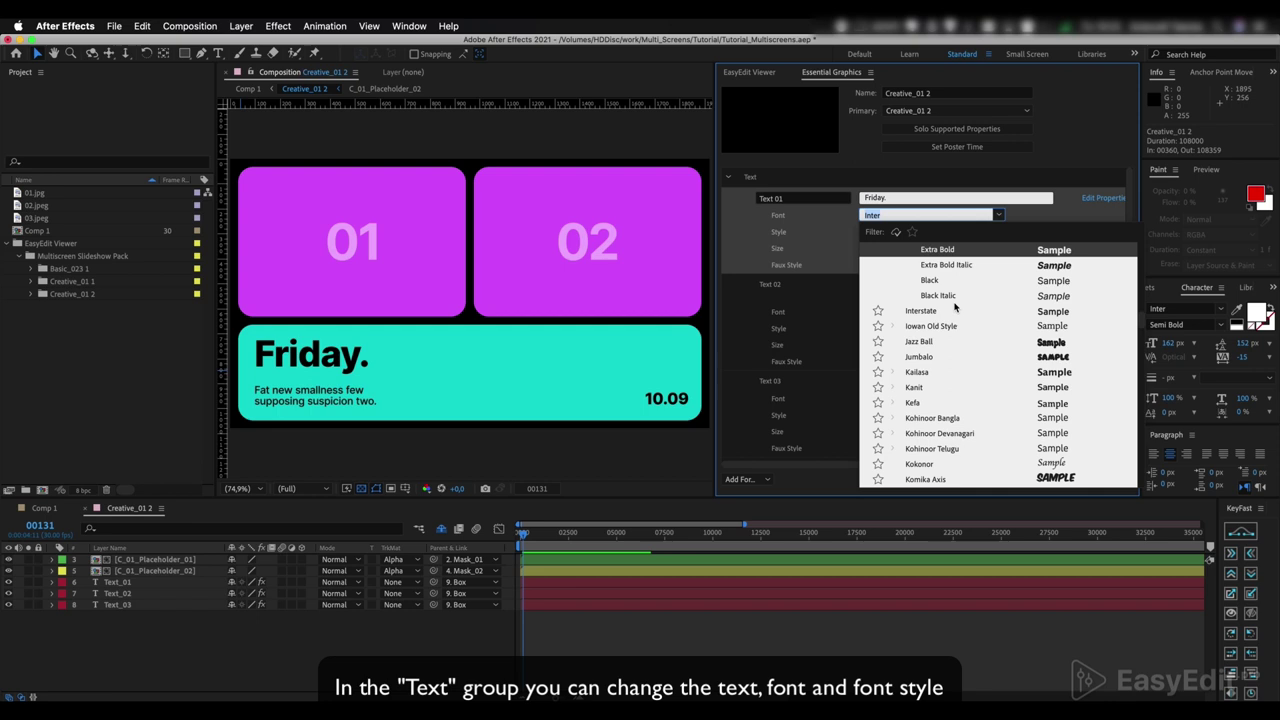
pyautogui.click(916, 389)
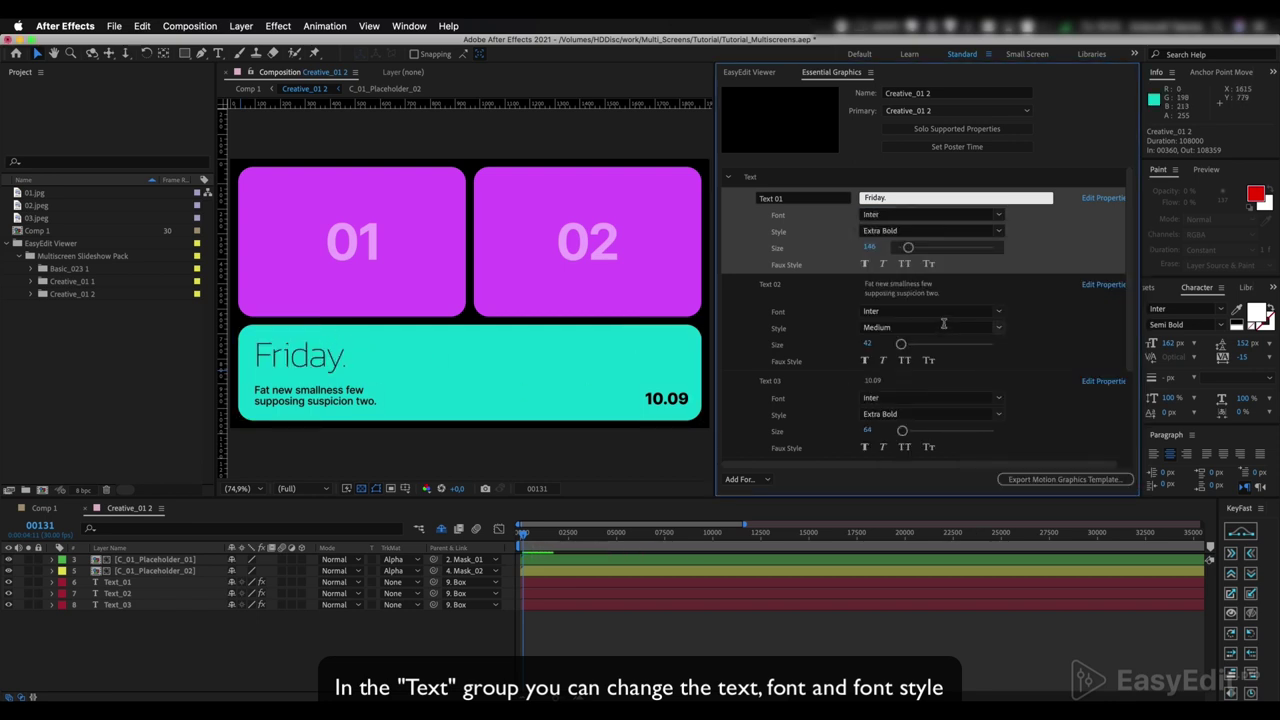
pyautogui.press('super+z')
pyautogui.click(997, 231)
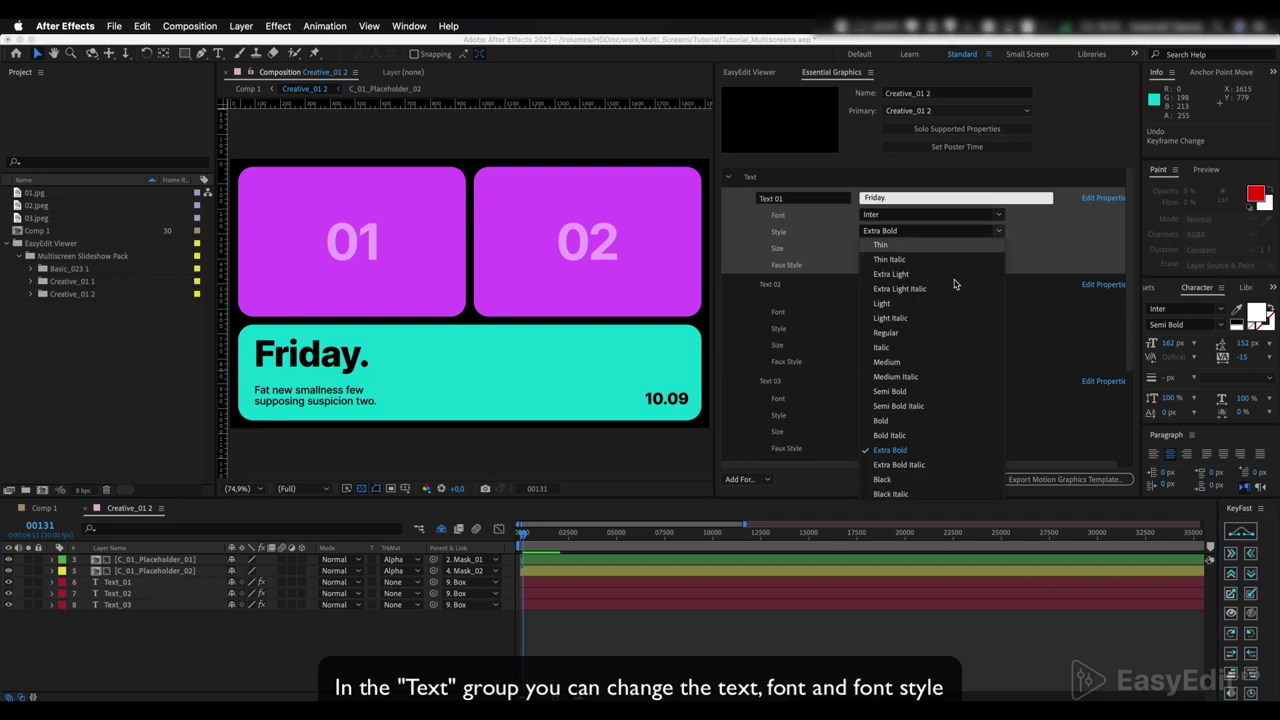
pyautogui.click(895, 367)
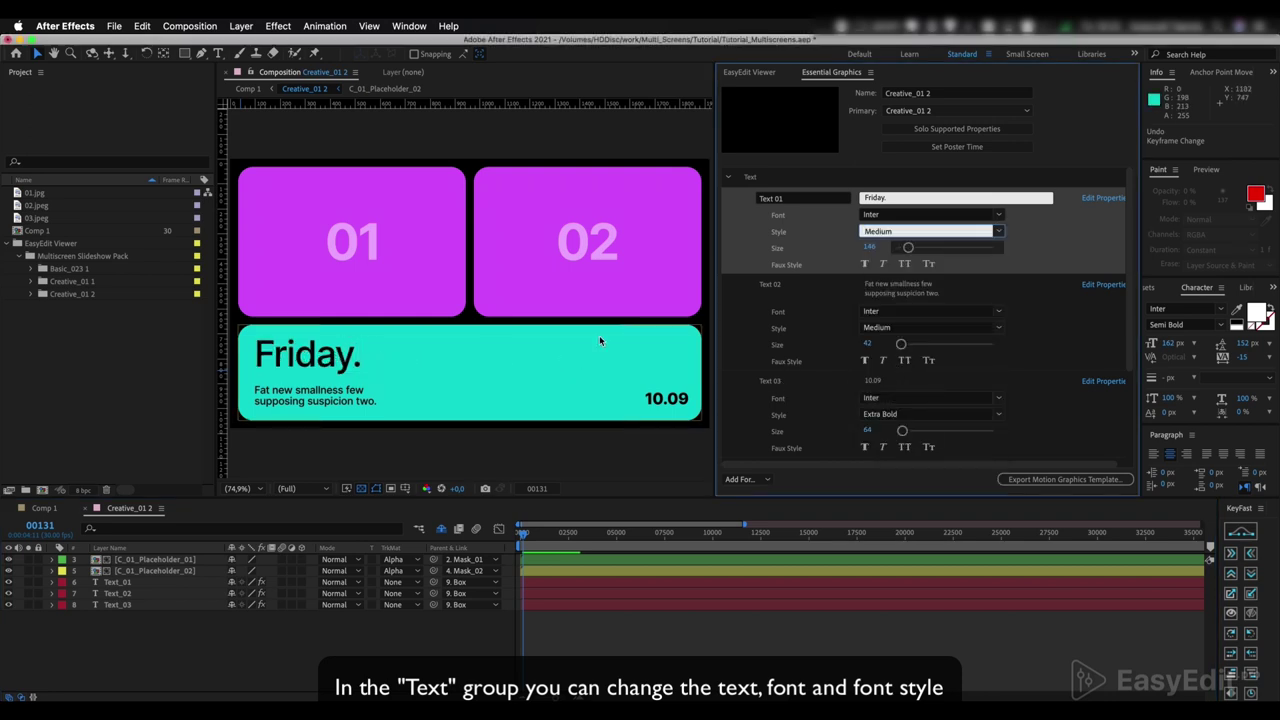
pyautogui.click(997, 231)
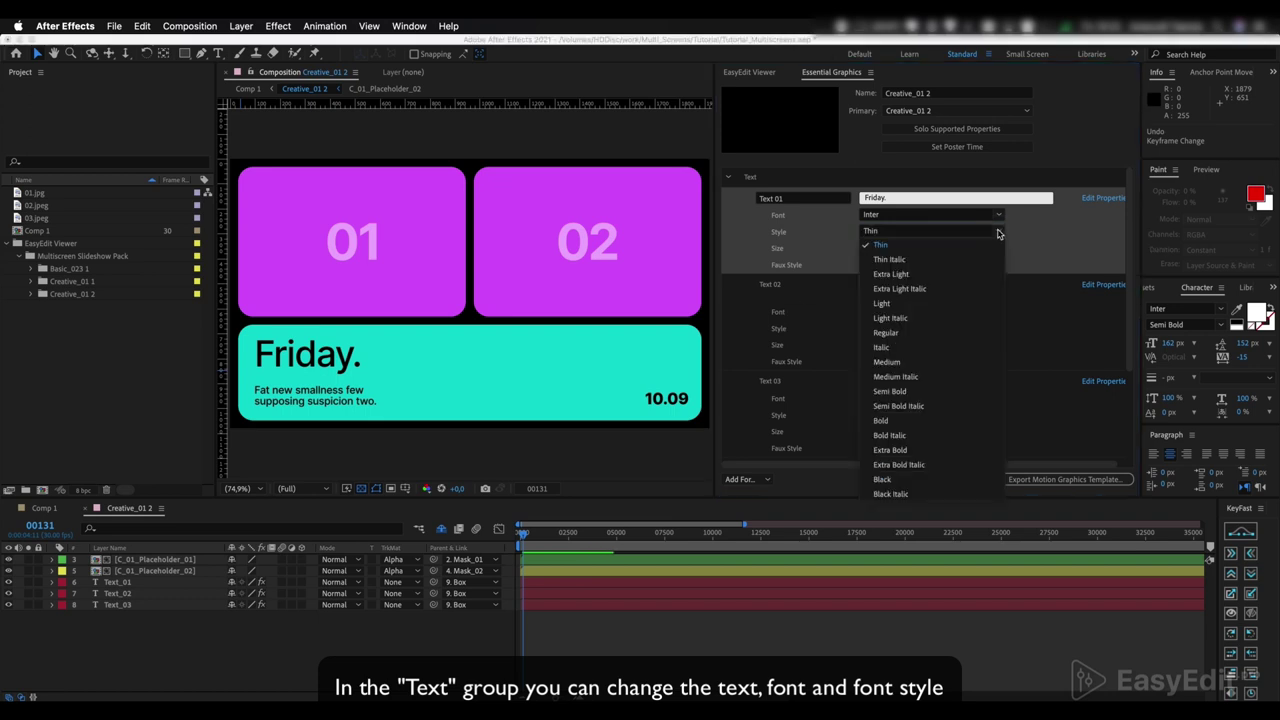
pyautogui.click(893, 392)
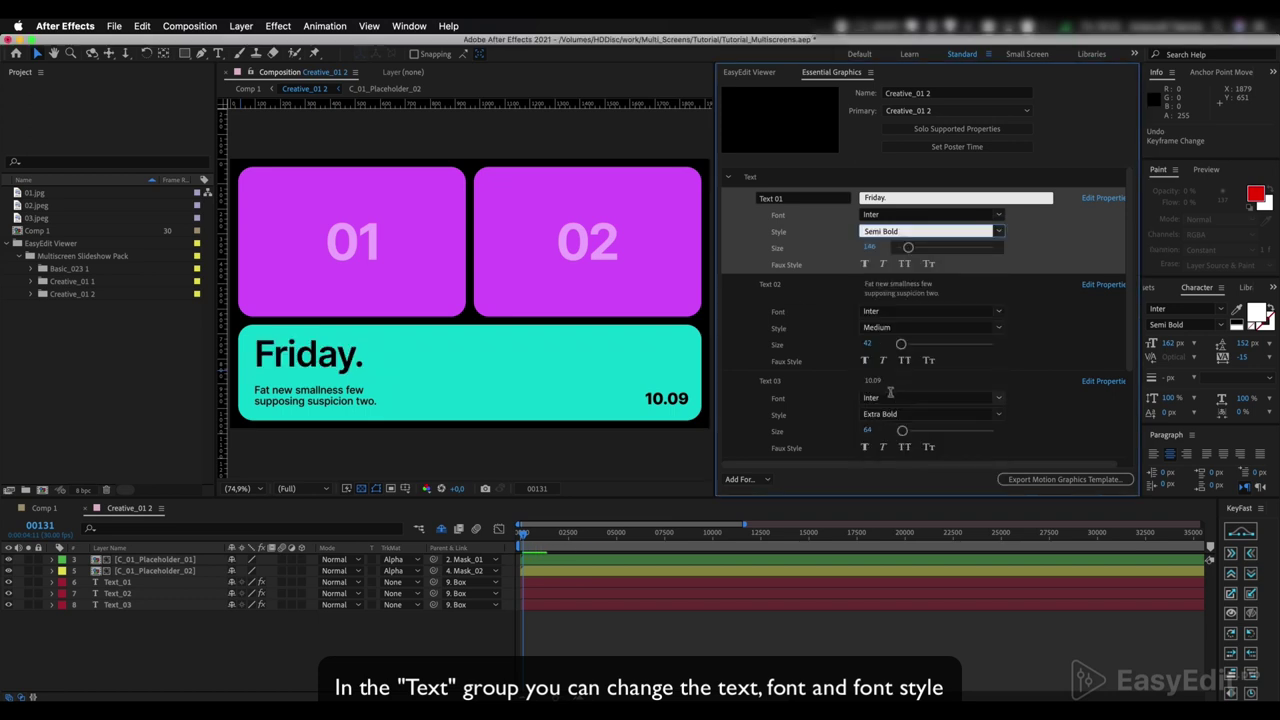
pyautogui.click(997, 231)
pyautogui.click(886, 410)
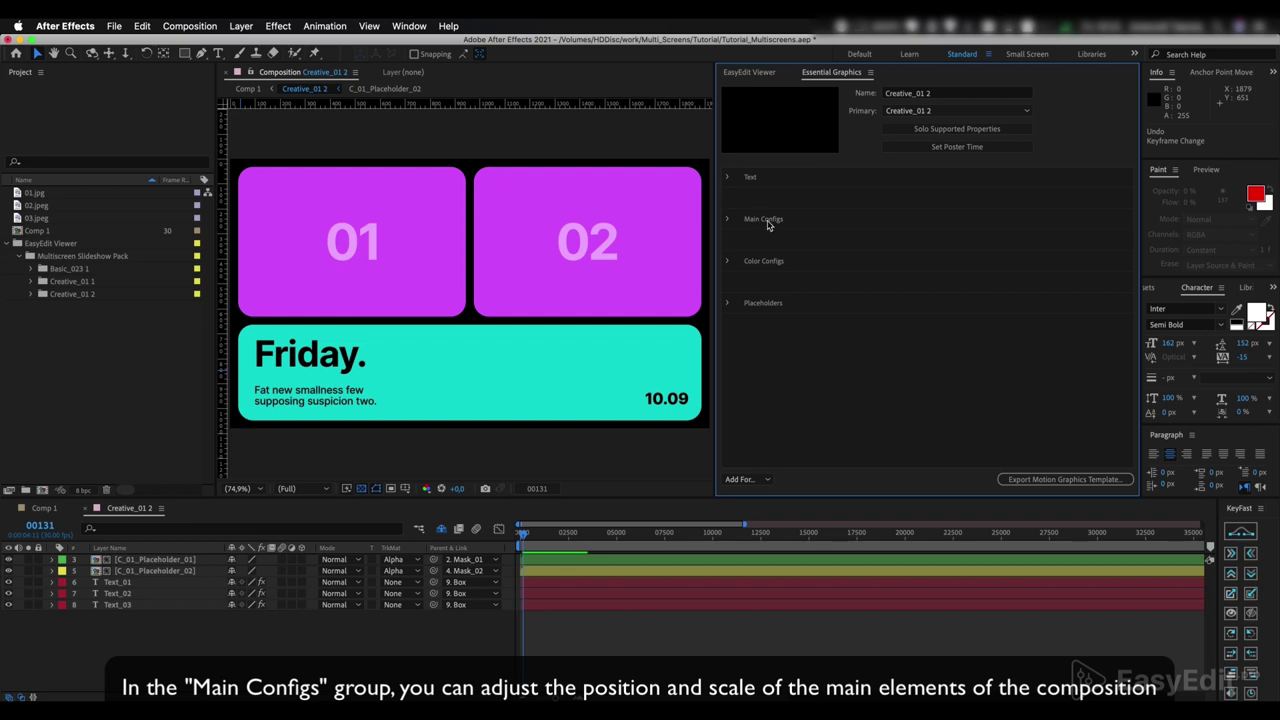
# - Expand Main Configs, reposition the 'Friday.' headline to -858,1, 321,5 and enlarge its scale
pyautogui.click(727, 219)
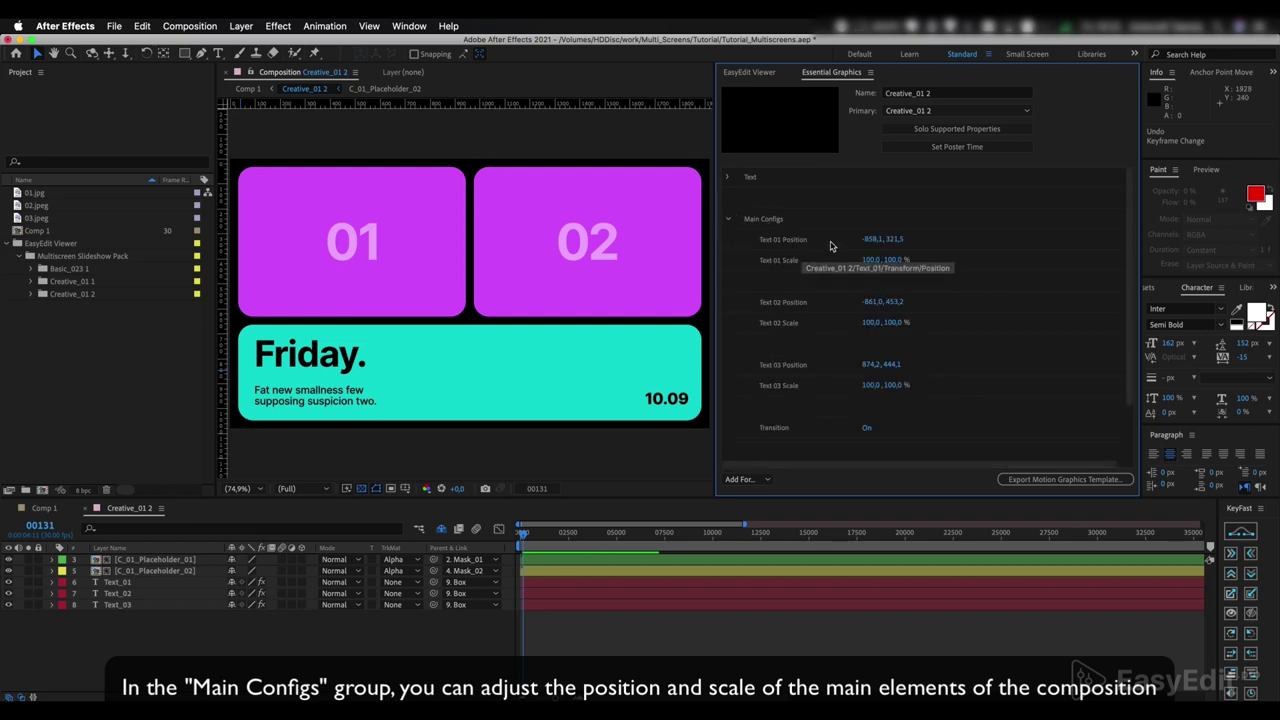
pyautogui.moveTo(866, 240); pyautogui.dragTo(973, 235)
pyautogui.click(870, 260)
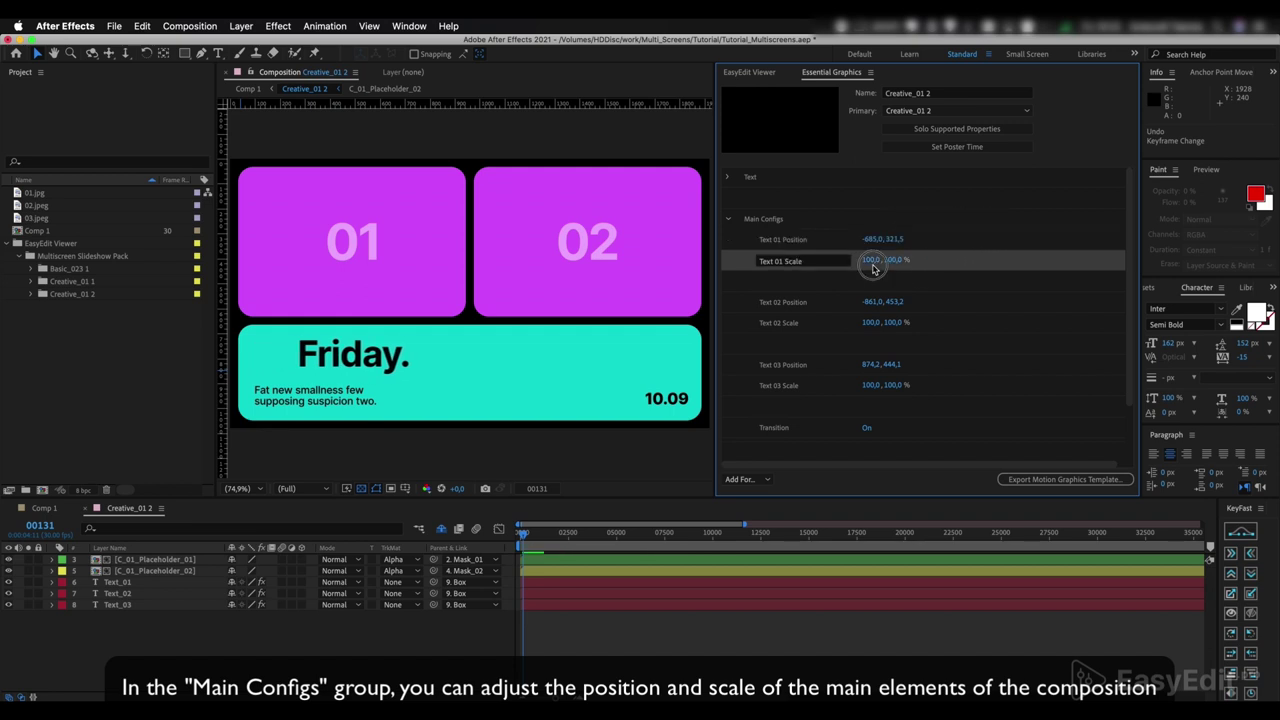
pyautogui.moveTo(866, 258); pyautogui.dragTo(905, 259)
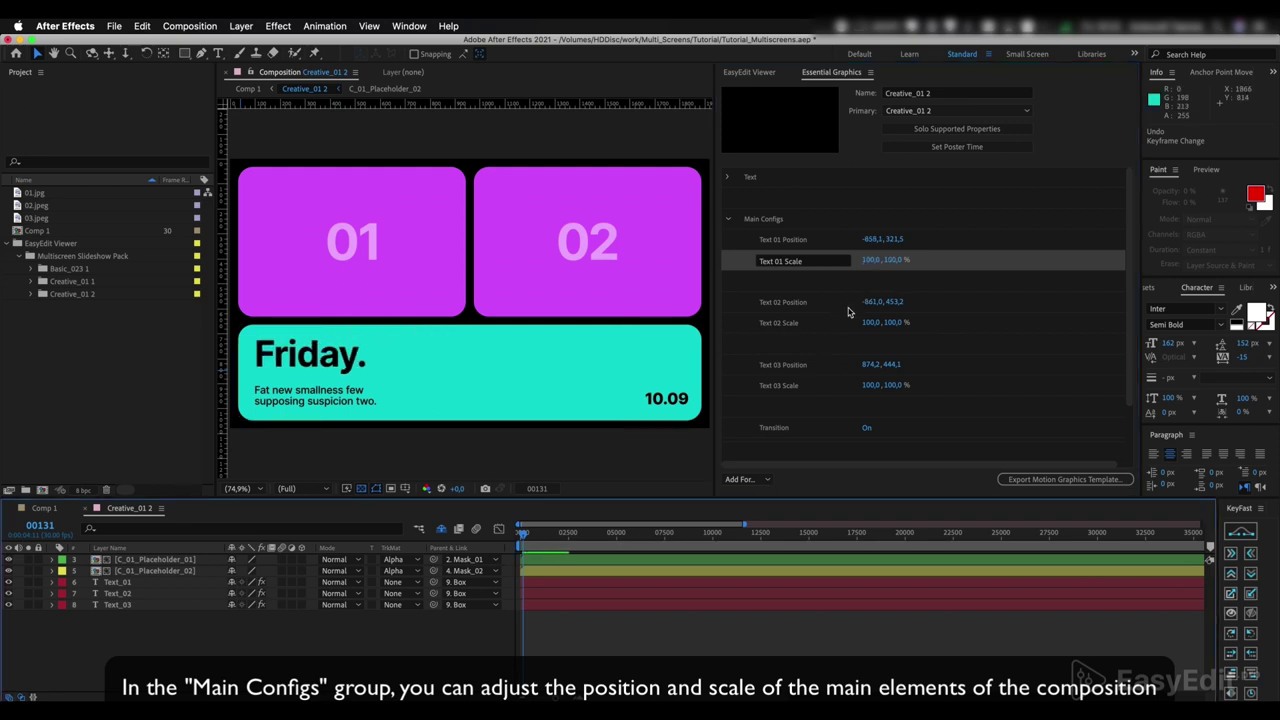
# - Try shifting the 10.09 date, undo that move, then enlarge the date's scale
pyautogui.click(866, 303)
pyautogui.moveTo(875, 364); pyautogui.dragTo(960, 340)
pyautogui.hotkey('ctrl', 'z')
pyautogui.moveTo(882, 385); pyautogui.dragTo(886, 374)
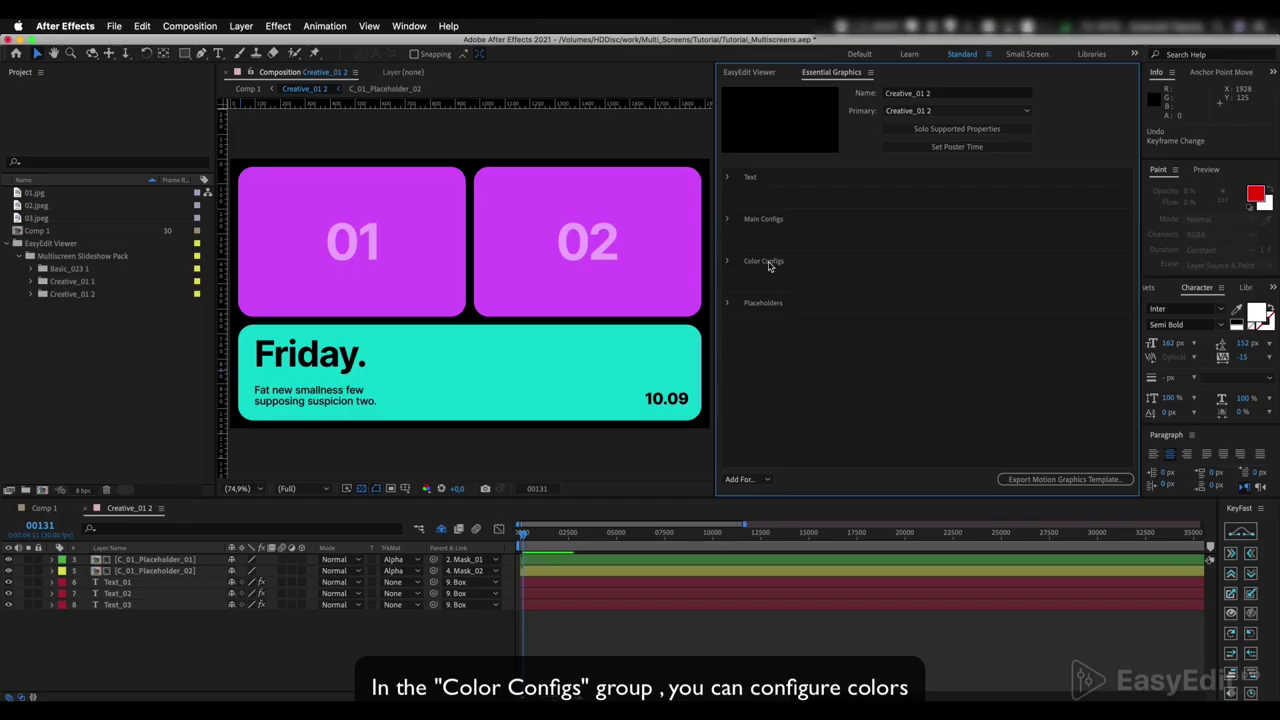
# - Expand Color Configs to list the two colour settings, 01 and 02
pyautogui.click(728, 262)
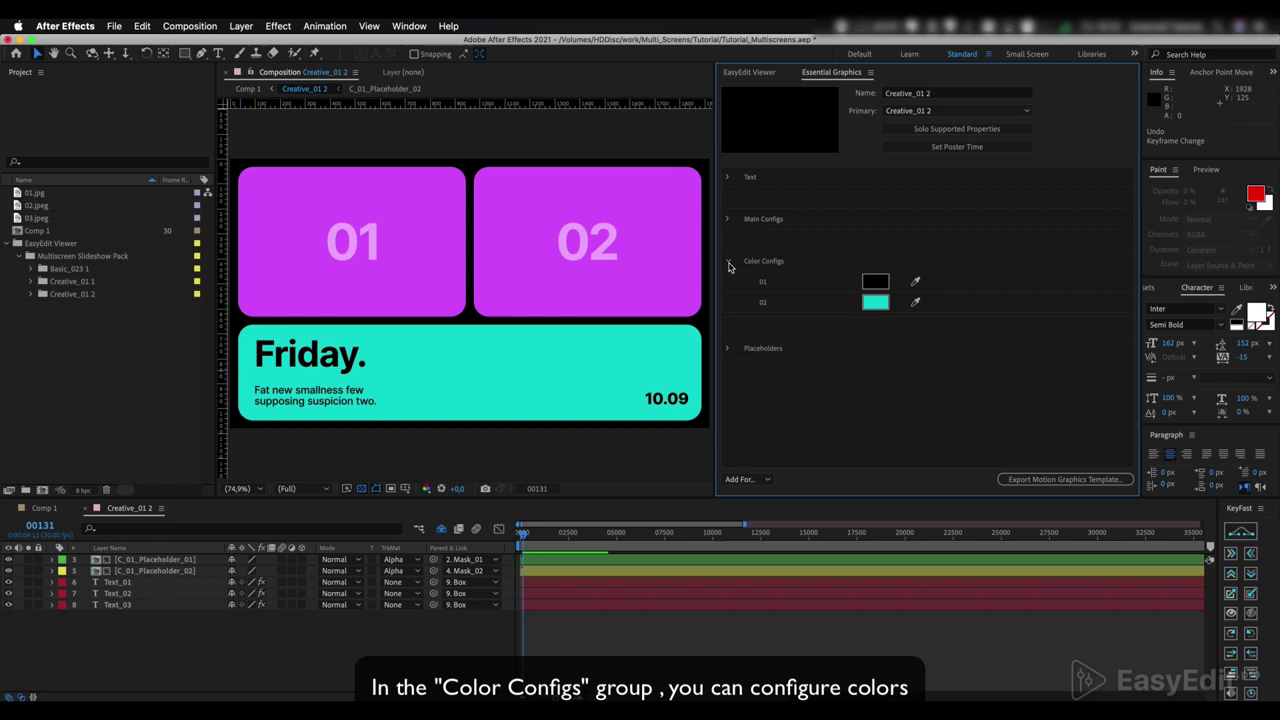